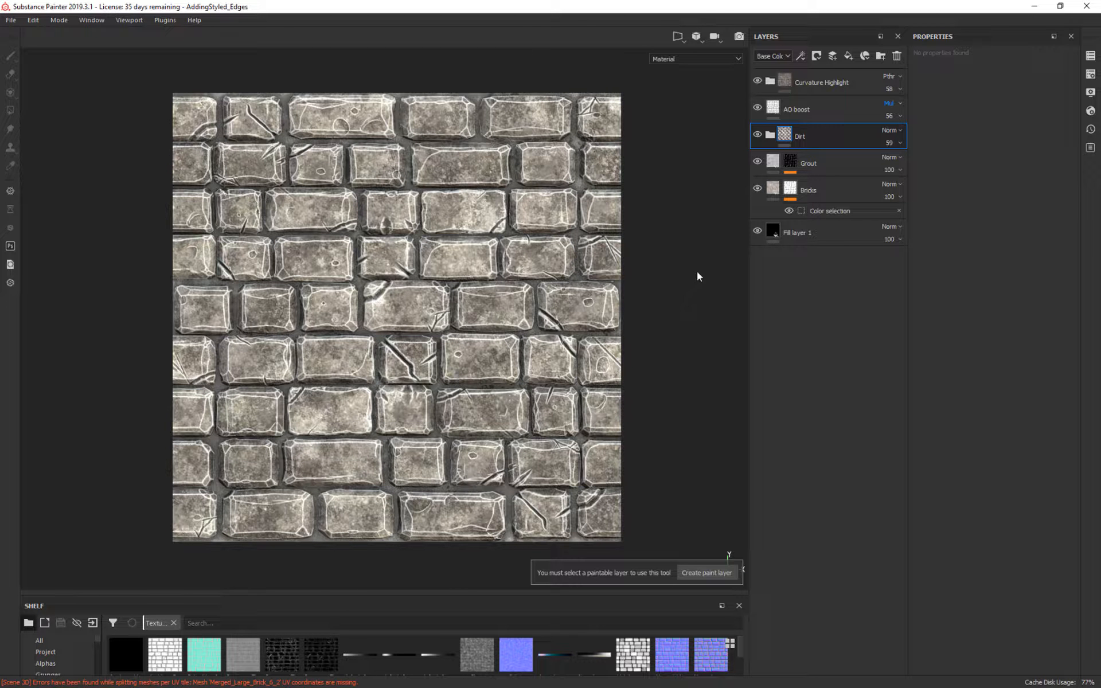
Compare the brick wall with the Curvature Highlight folder hidden and shown.
{"action": "mouse_move", "coordinate": [697, 276]}
{"action": "left_mouse_down", "text": "alt"}
{"action": "mouse_move", "coordinate": [715, 179]}
{"action": "mouse_move", "coordinate": [669, 238]}
{"action": "mouse_move", "coordinate": [627, 231]}
{"action": "mouse_move", "coordinate": [666, 239]}
{"action": "left_mouse_up", "text": "alt"}
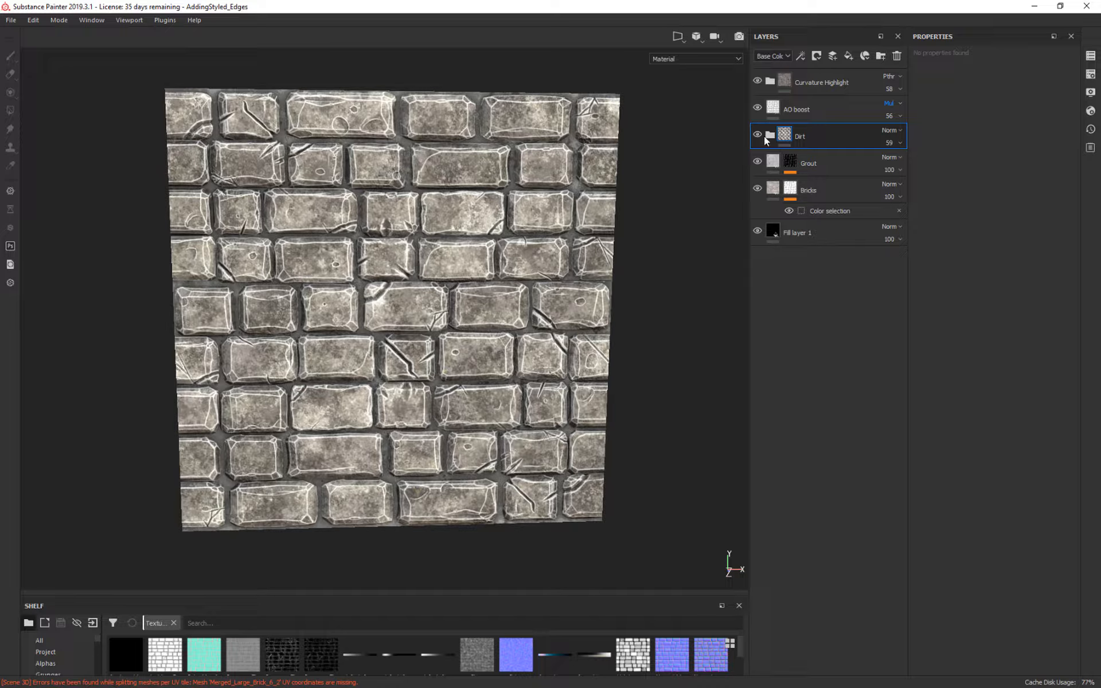
{"action": "left_click", "coordinate": [826, 107]}
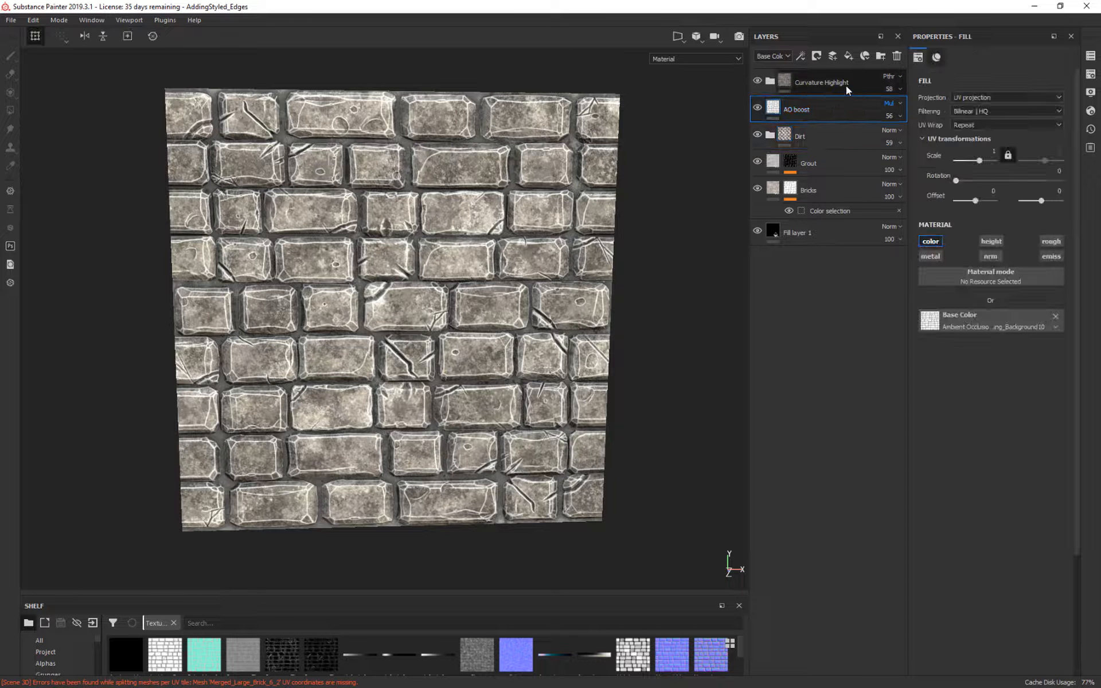
{"action": "left_click", "coordinate": [758, 82]}
{"action": "left_click", "coordinate": [757, 82]}
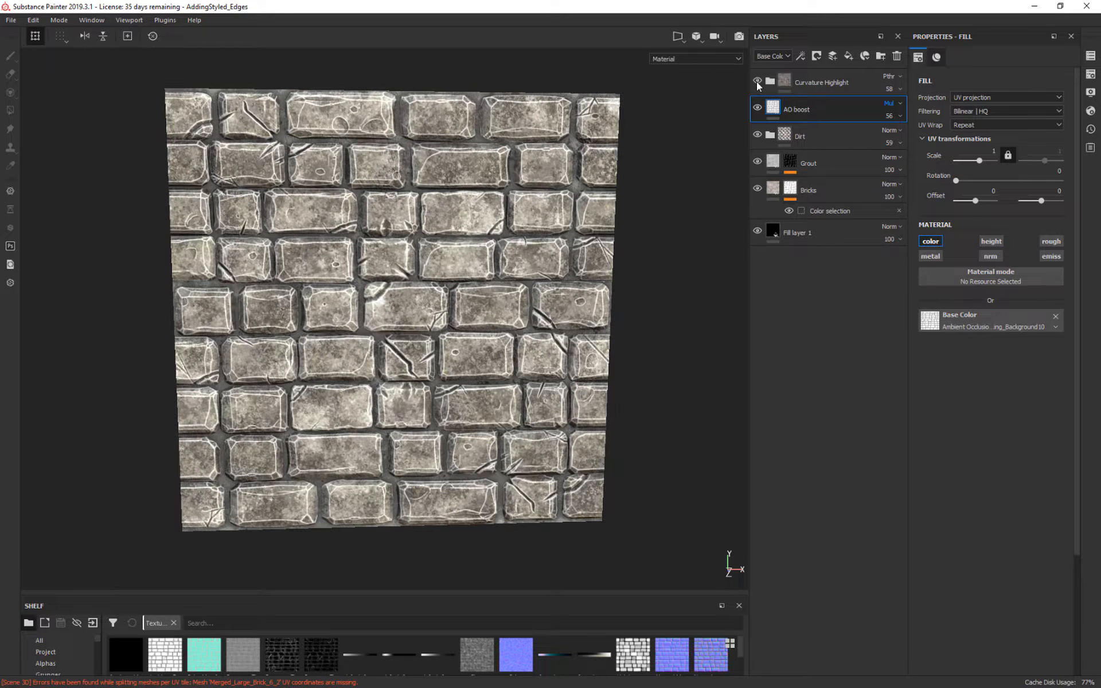
{"action": "left_click", "coordinate": [757, 82]}
{"action": "left_click", "coordinate": [757, 82]}
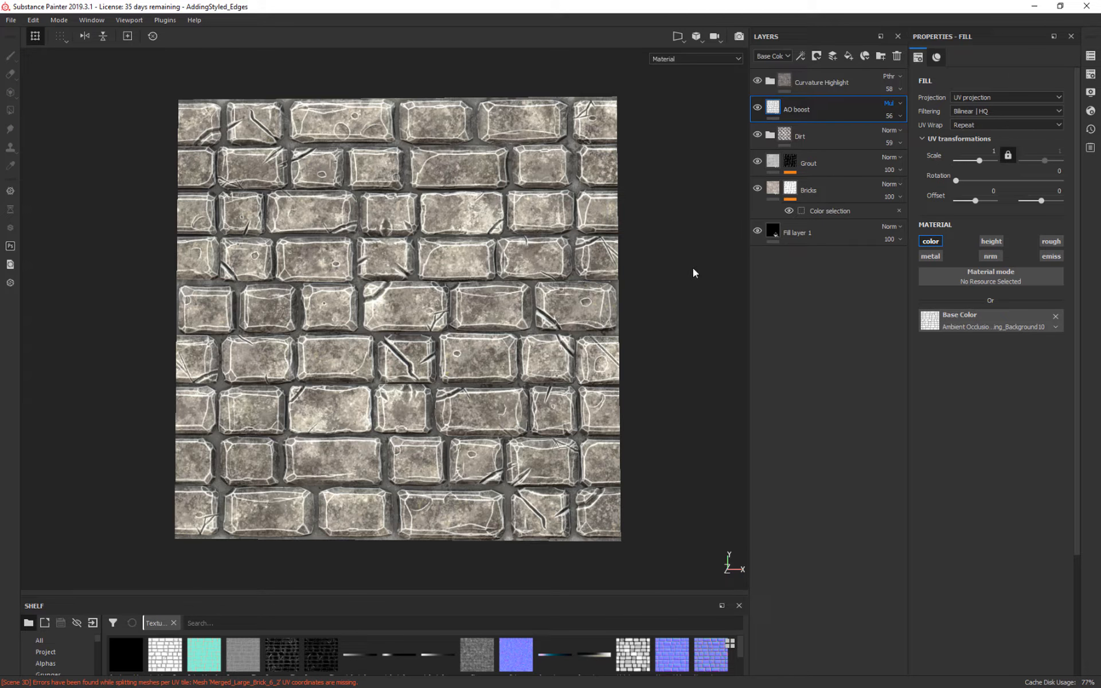
Expand and hide the Curvature Highlight folder, and compare the wall with the AO boost layer off and on.
{"action": "left_click", "coordinate": [770, 81]}
{"action": "left_click", "coordinate": [758, 81]}
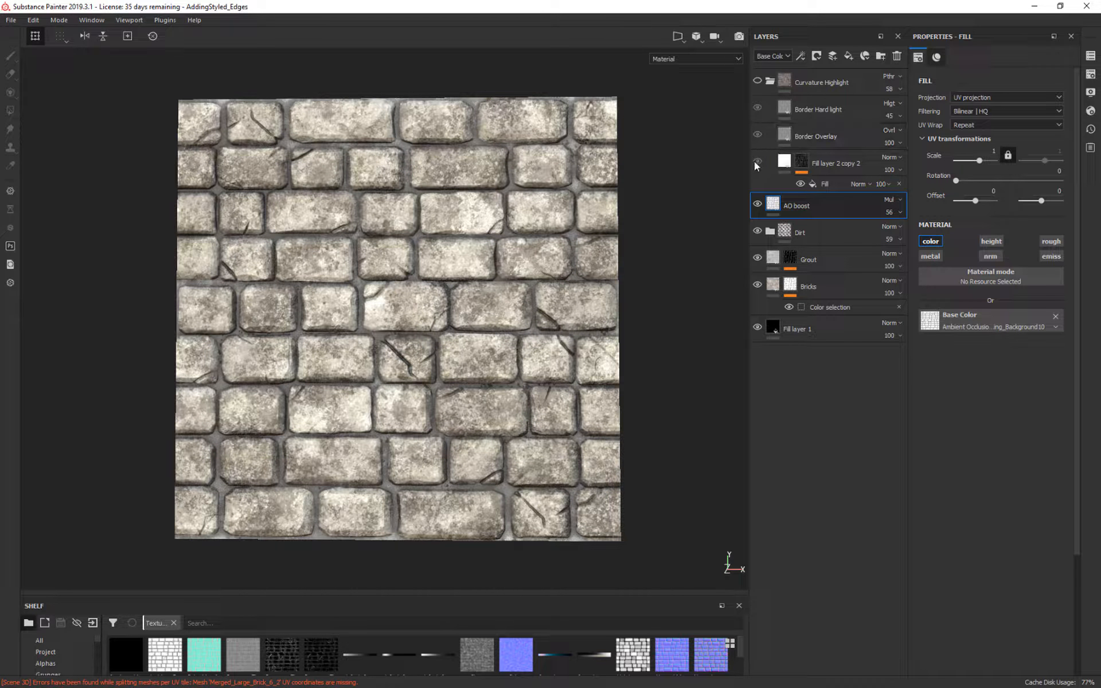
{"action": "left_click", "coordinate": [757, 204]}
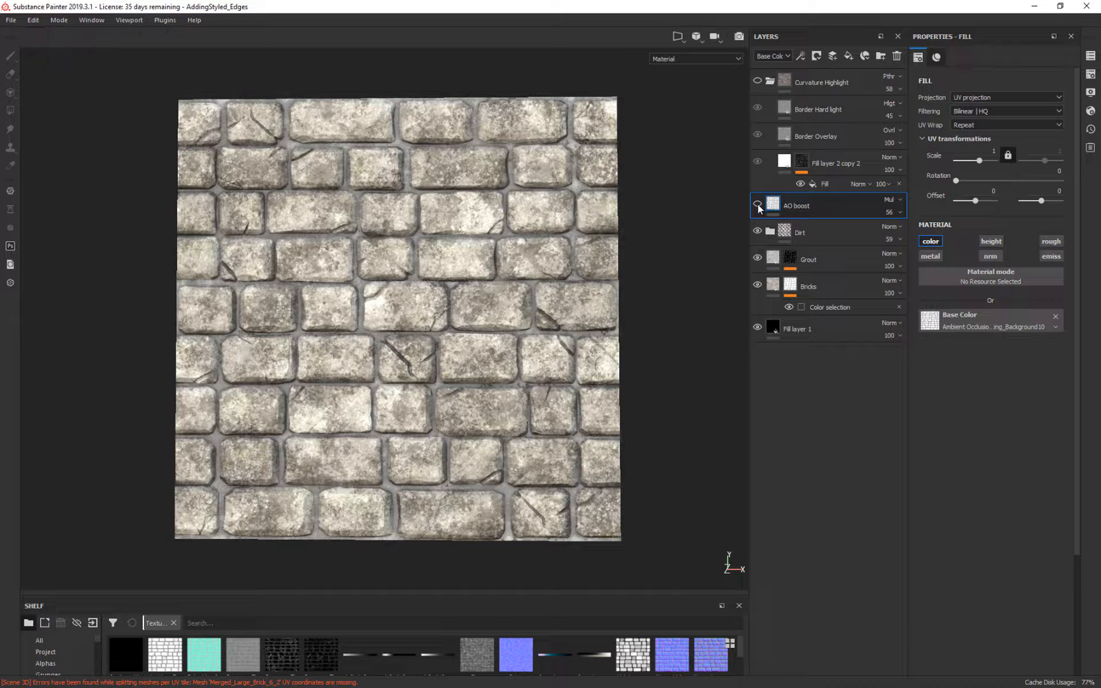
{"action": "left_click", "coordinate": [757, 204]}
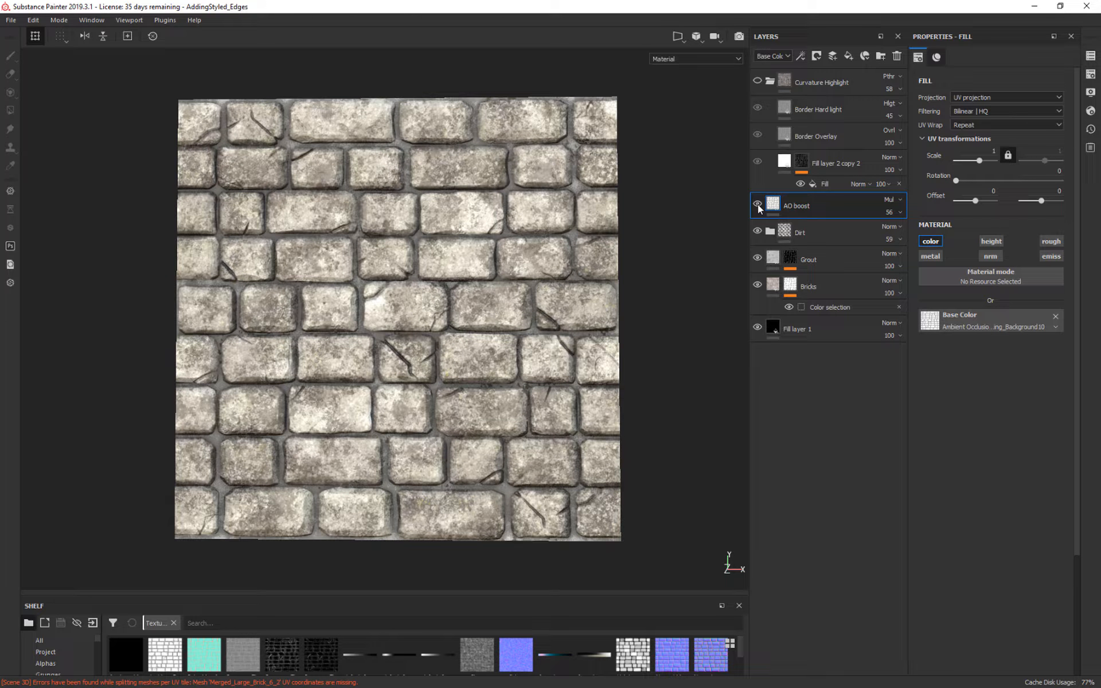
Set the Grout layer's Dirtiness to 0.58.
{"action": "left_click", "coordinate": [776, 257]}
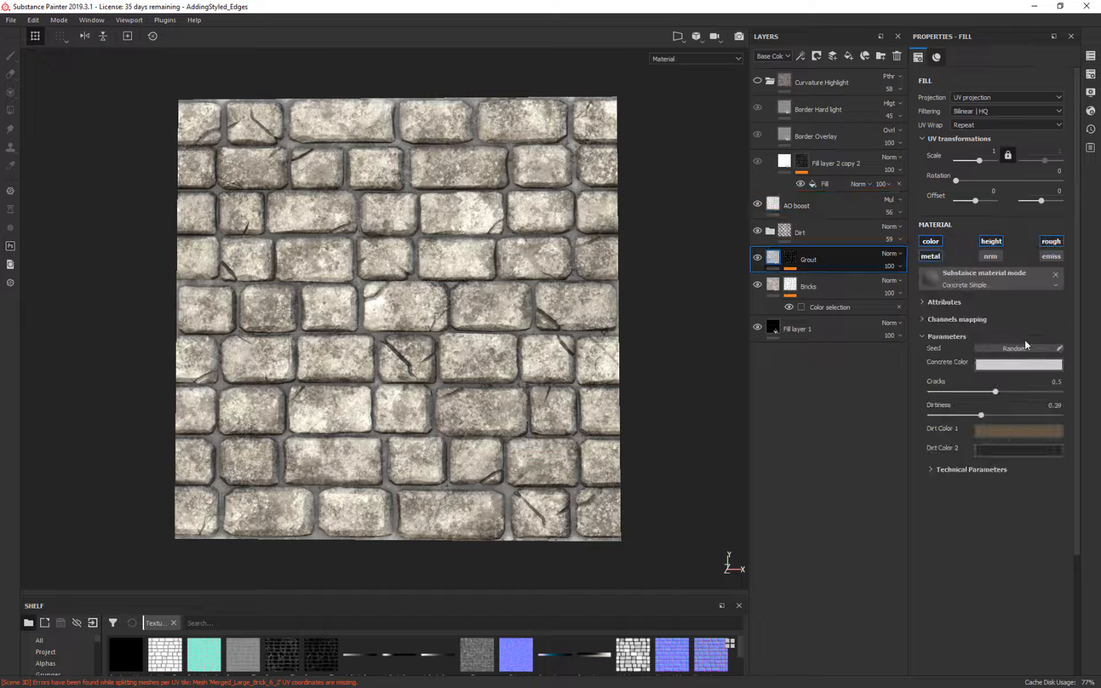
{"action": "left_click_drag", "start_coordinate": [981, 415], "coordinate": [1004, 415]}
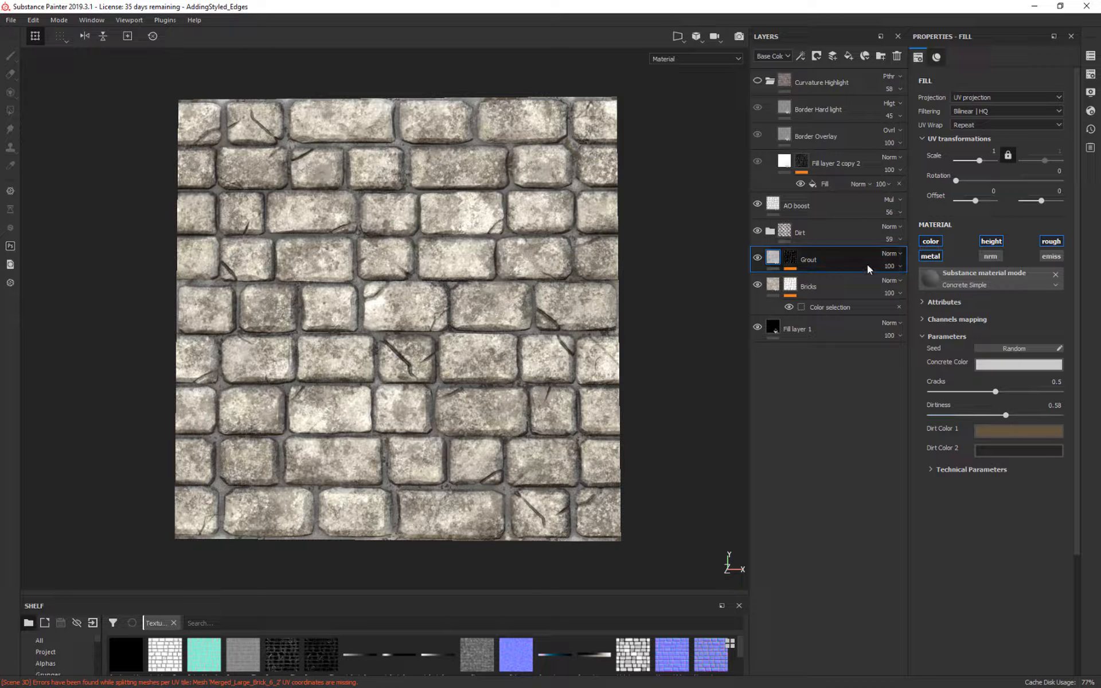
Create a layer folder directly above AO boost and name it Masters.
{"action": "left_click", "coordinate": [824, 205]}
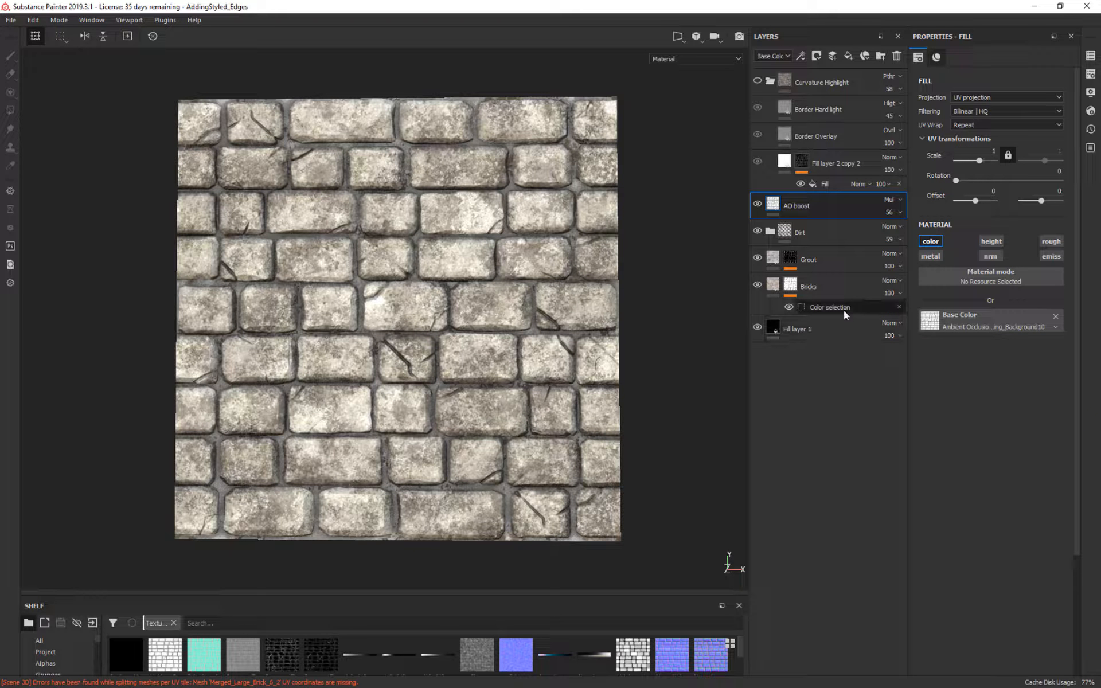
{"action": "key", "text": "ctrl+g"}
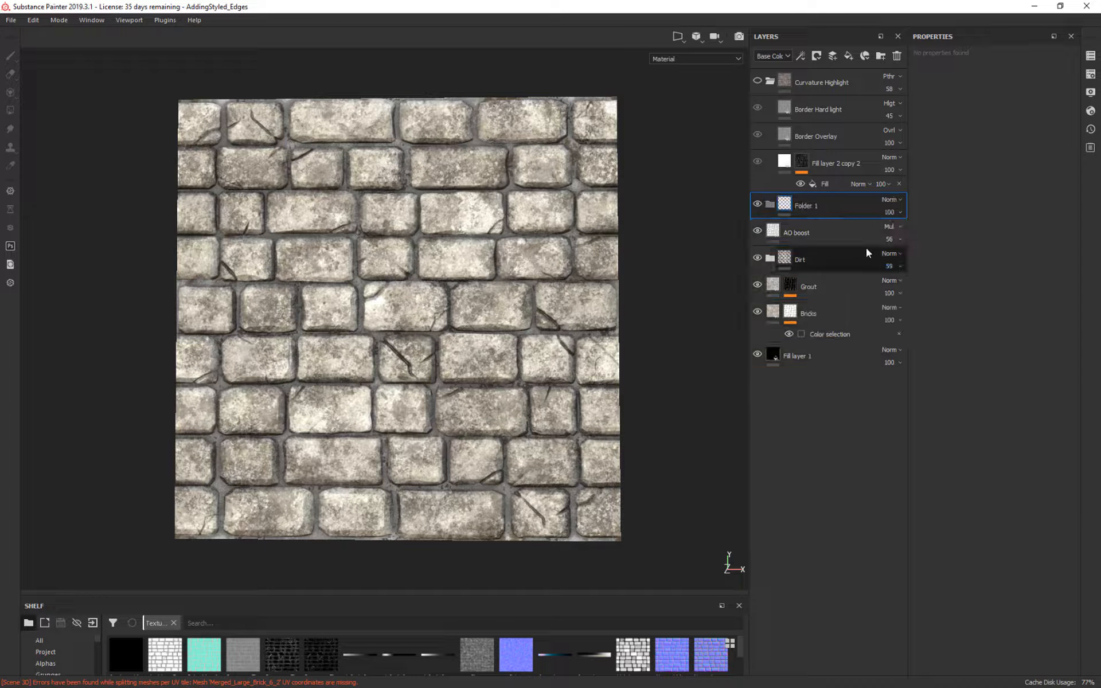
{"action": "double_click", "coordinate": [805, 210]}
{"action": "type", "text": "MAst"}
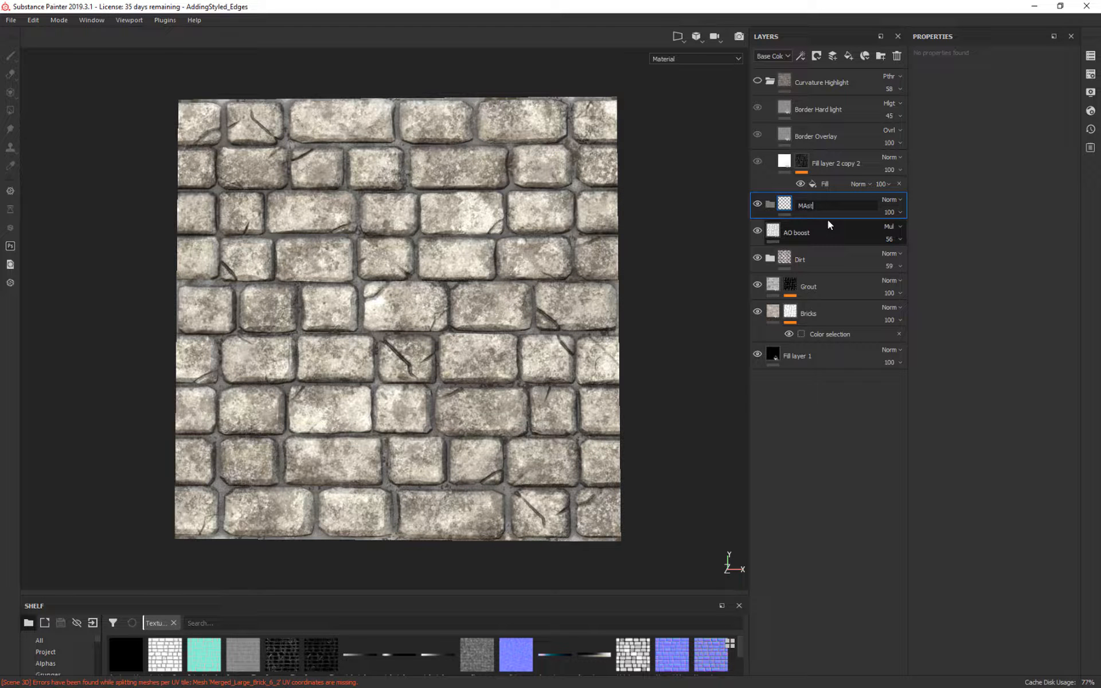
{"action": "type", "text": "ers"}
{"action": "left_click", "coordinate": [844, 223]}
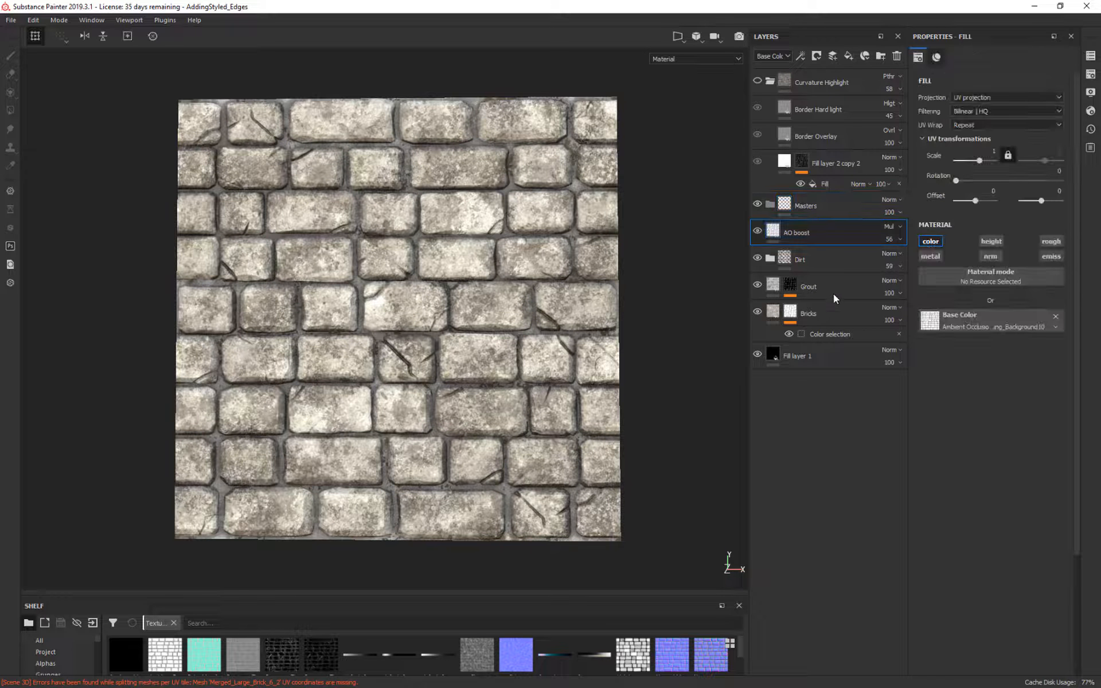
Move the layers from AO boost down to Bricks into the Masters folder and hide the Curvature Highlight folder.
{"action": "left_click", "coordinate": [828, 338]}
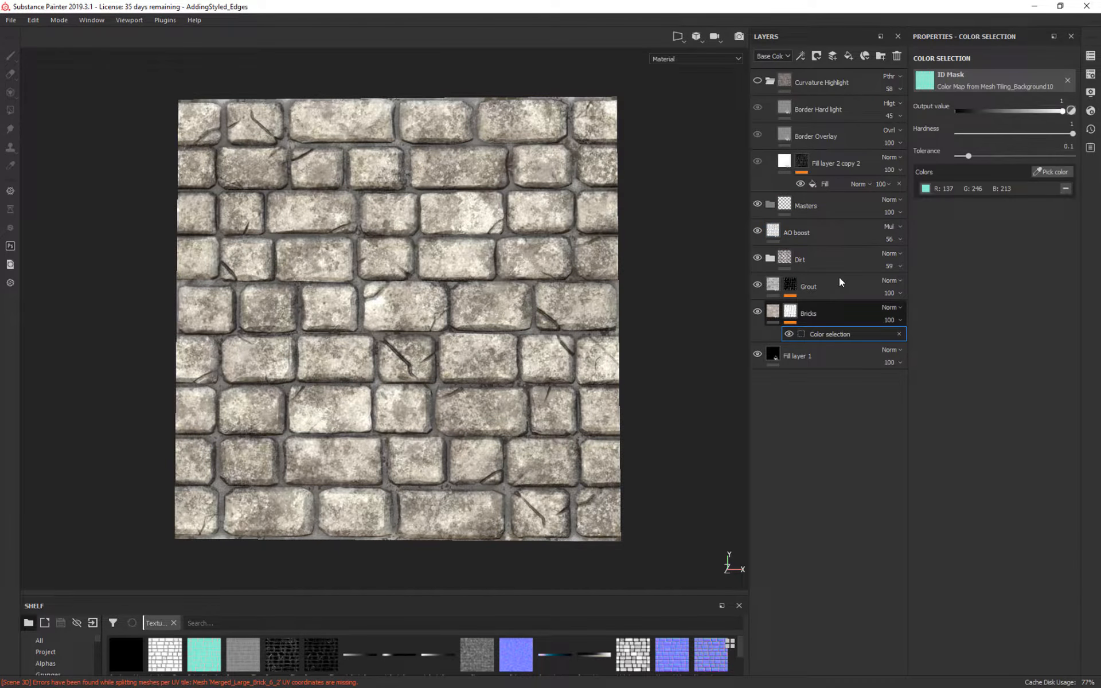
{"action": "left_click", "coordinate": [811, 237]}
{"action": "left_click", "coordinate": [826, 311], "text": "shift"}
{"action": "left_click_drag", "start_coordinate": [826, 311], "coordinate": [821, 209]}
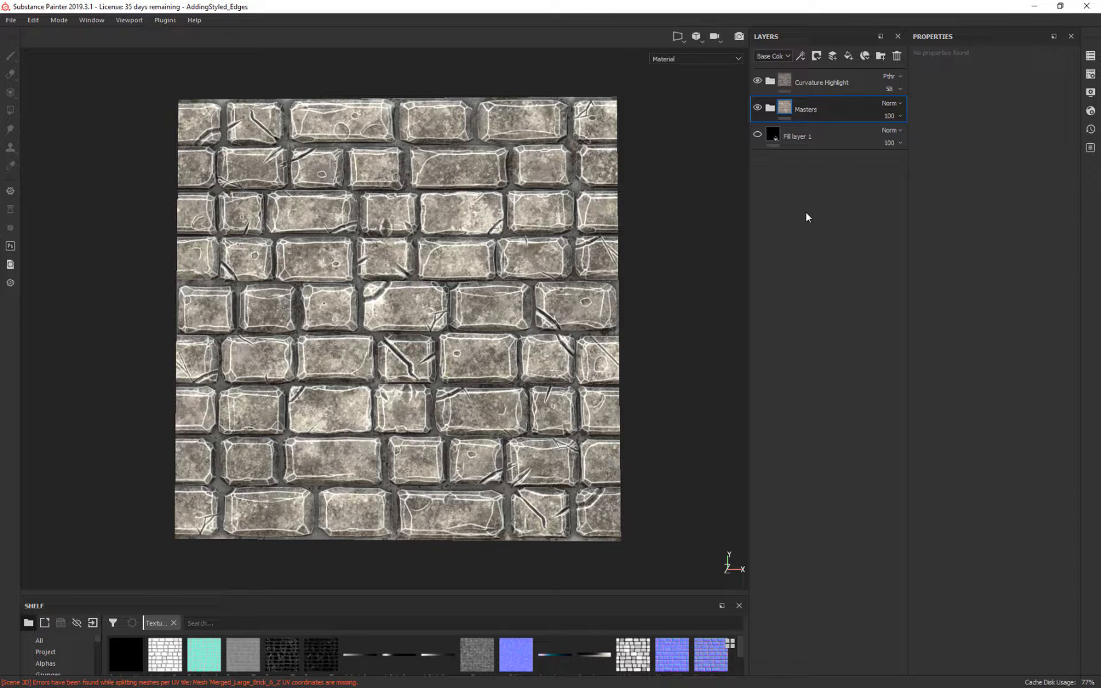
{"action": "left_click", "coordinate": [758, 81]}
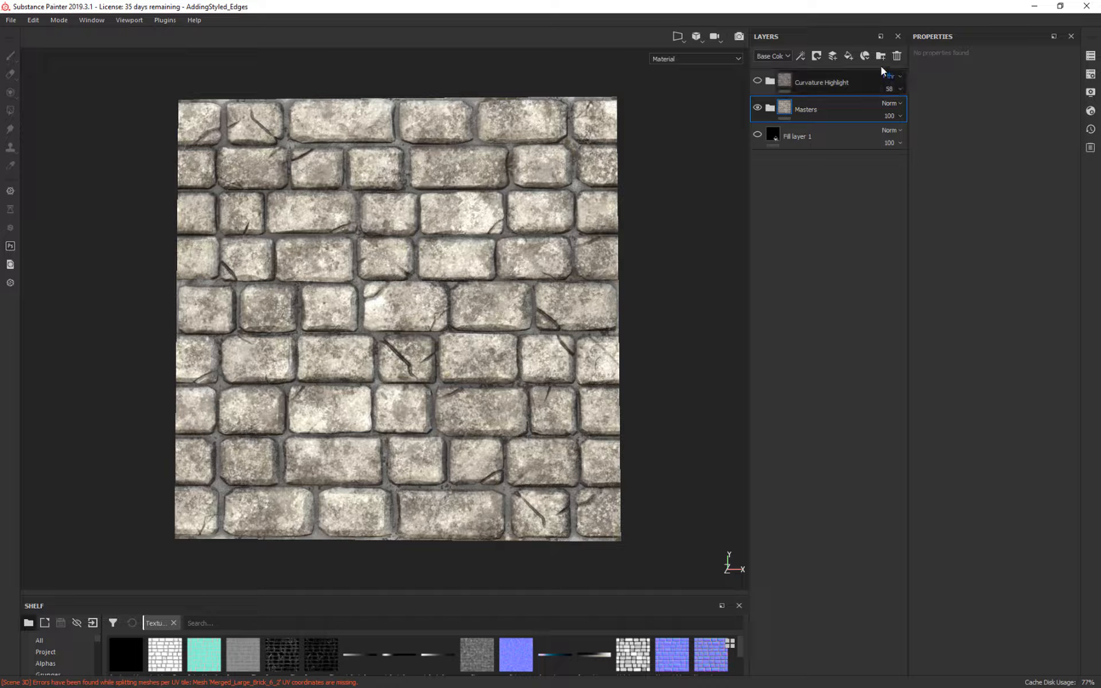
Add a fill layer above Masters and disable all its channels except color.
{"action": "left_click", "coordinate": [849, 56]}
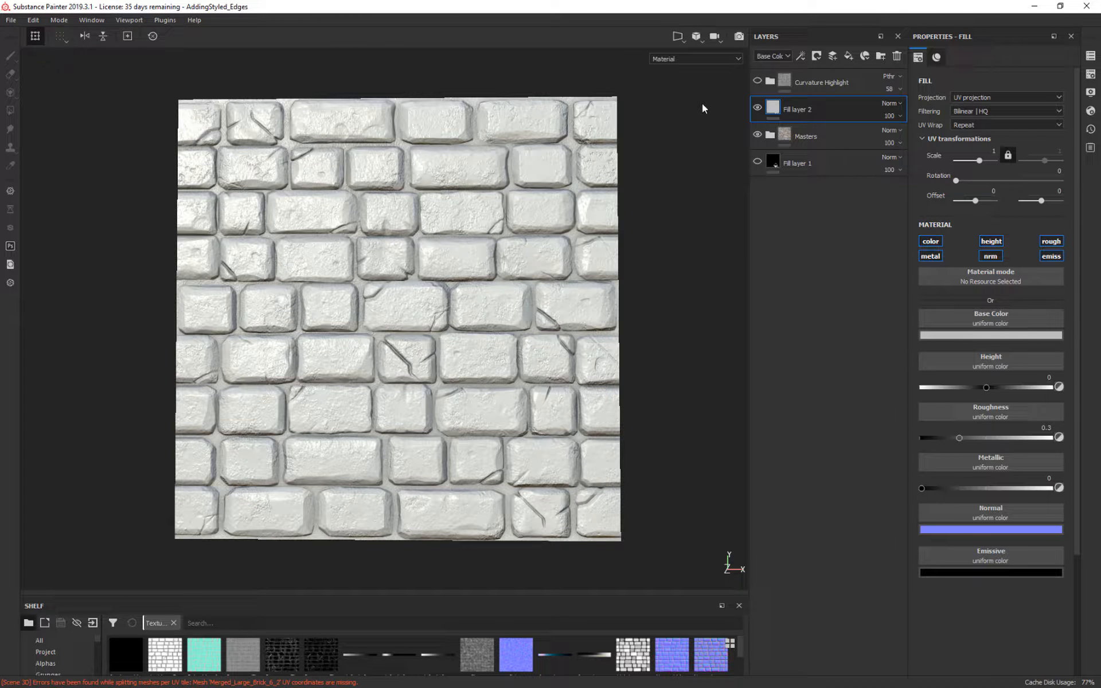
{"action": "left_click", "coordinate": [990, 255]}
{"action": "left_click", "coordinate": [991, 241]}
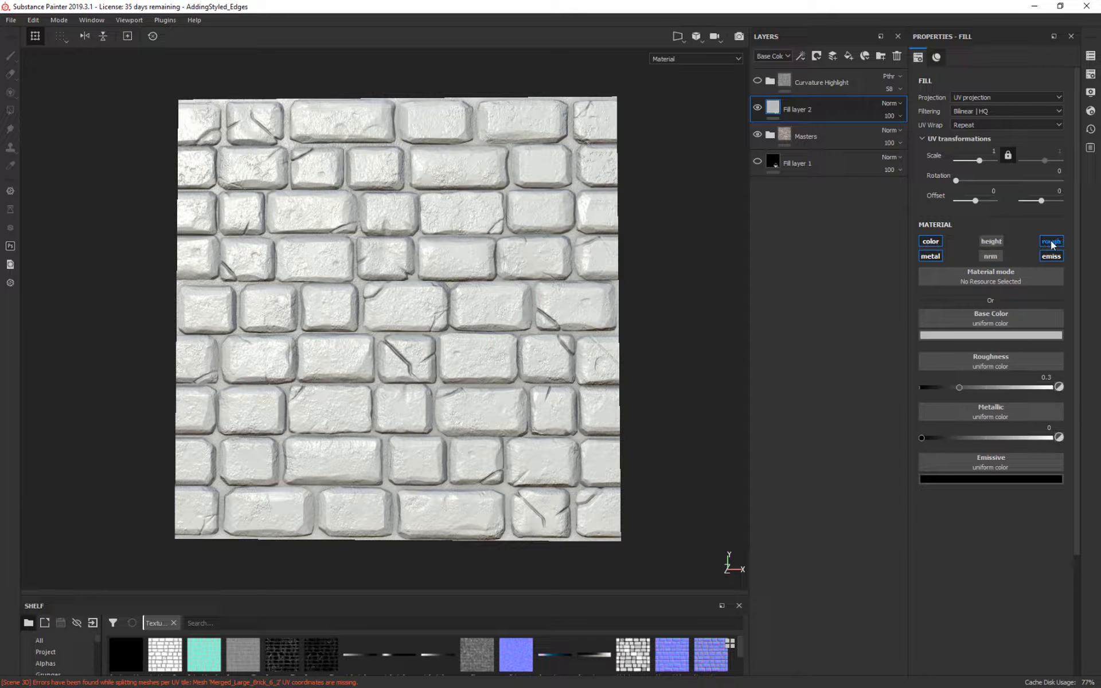
{"action": "left_click", "coordinate": [1051, 241]}
{"action": "left_click", "coordinate": [1052, 256]}
{"action": "left_click", "coordinate": [931, 256]}
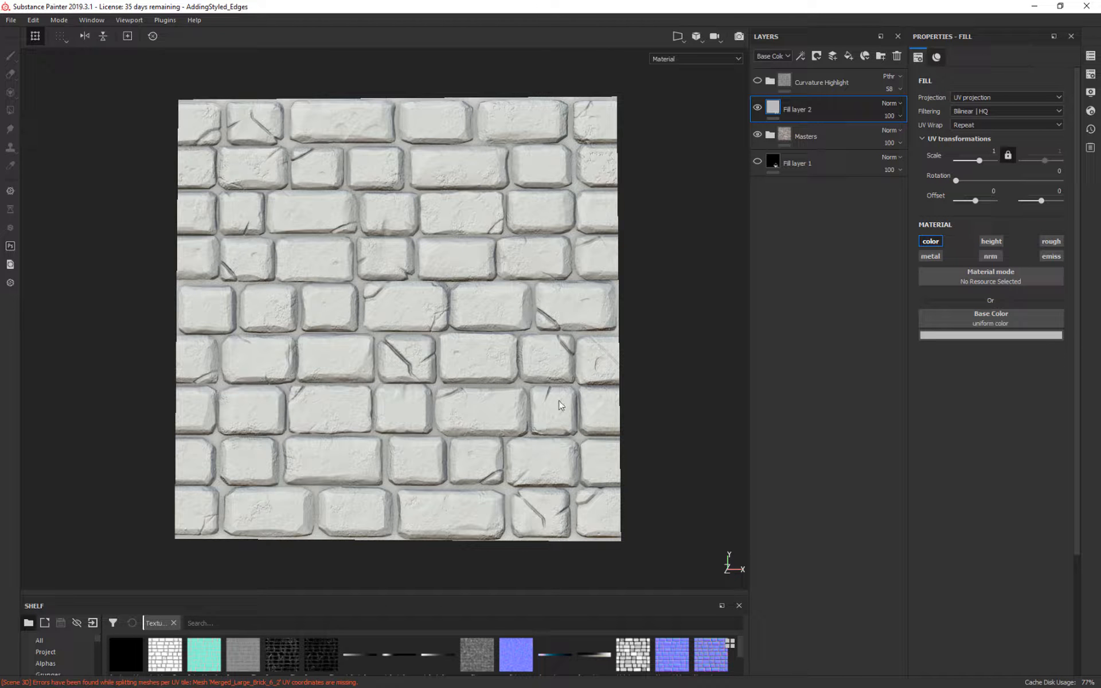
{"action": "mouse_move", "coordinate": [688, 381]}
{"action": "left_mouse_down", "text": "alt"}
{"action": "mouse_move", "coordinate": [671, 396]}
{"action": "mouse_move", "coordinate": [686, 385]}
{"action": "left_mouse_up", "text": "alt"}
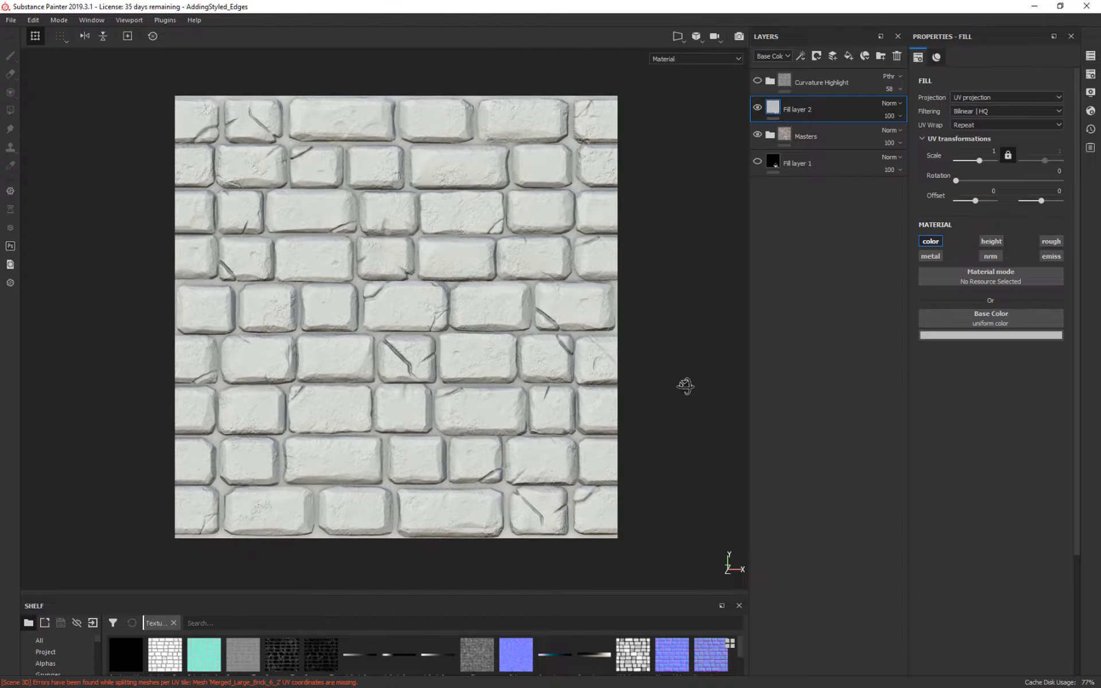
{"action": "left_click", "coordinate": [931, 257]}
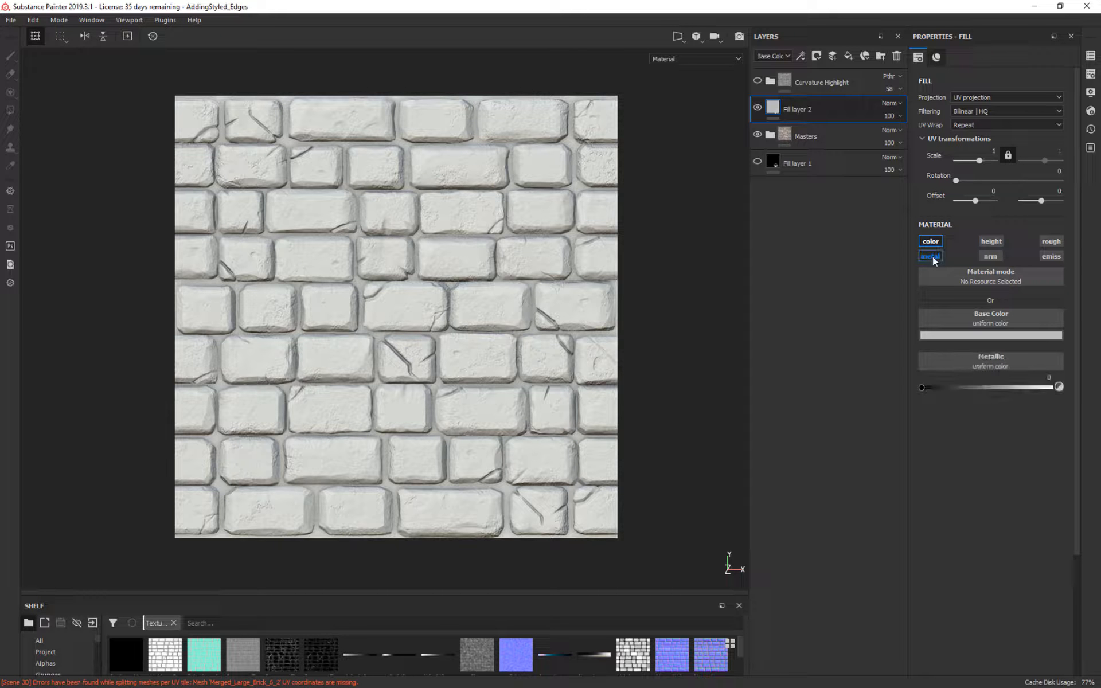
{"action": "mouse_move", "coordinate": [786, 300]}
{"action": "left_mouse_down", "text": "alt"}
{"action": "mouse_move", "coordinate": [781, 320]}
{"action": "mouse_move", "coordinate": [784, 304]}
{"action": "left_mouse_up", "text": "alt"}
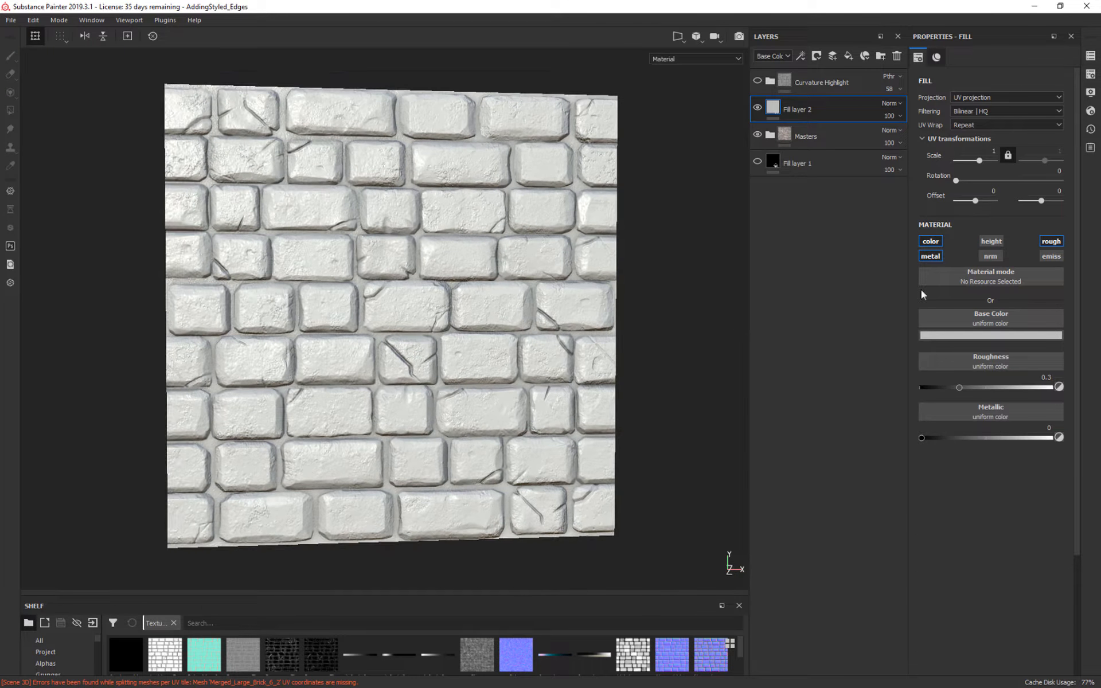
{"action": "key", "text": "ctrl+z"}
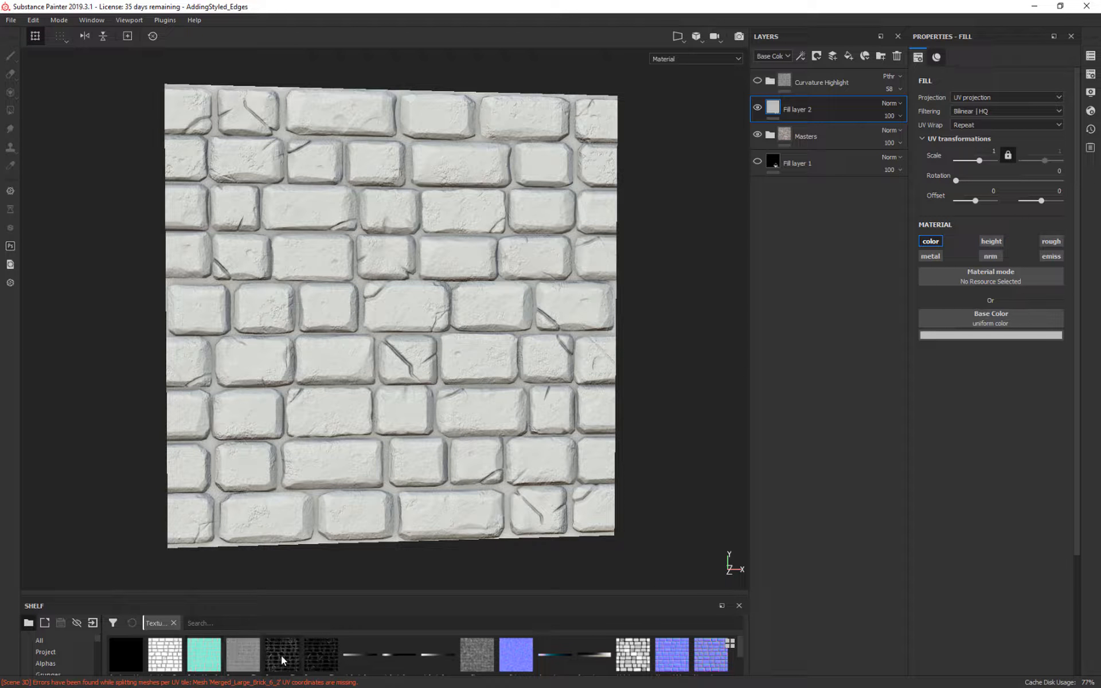
Show the project's baked maps in an enlarged shelf and check the mesh maps in the texture set settings.
{"action": "left_click", "coordinate": [40, 653]}
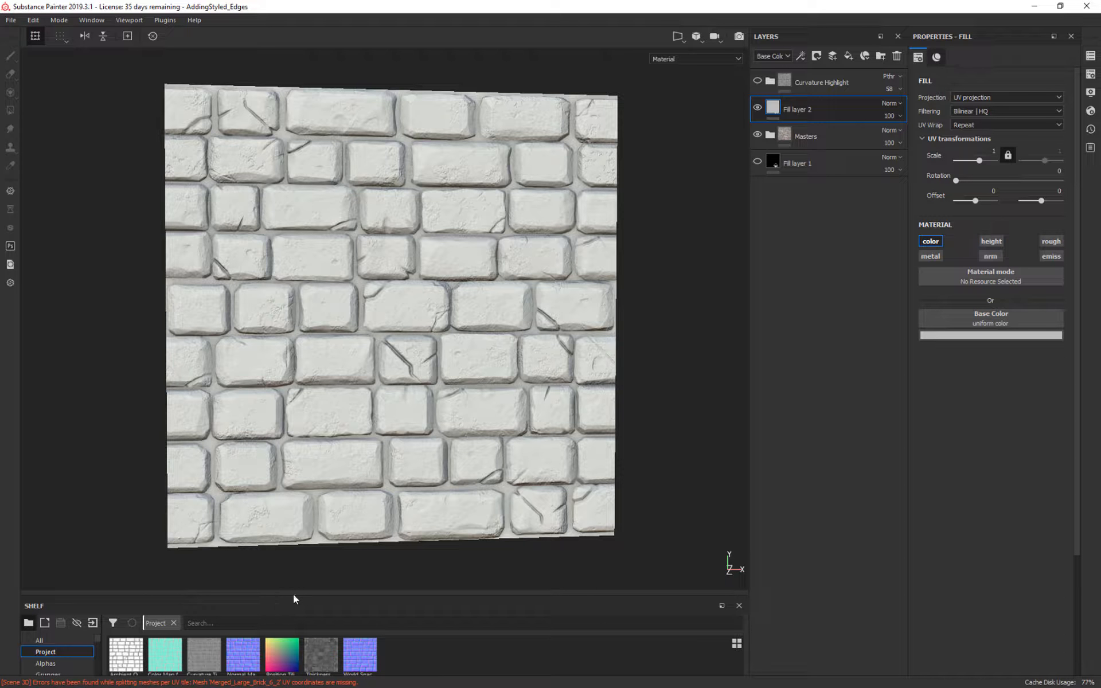
{"action": "left_click_drag", "start_coordinate": [294, 599], "coordinate": [297, 543]}
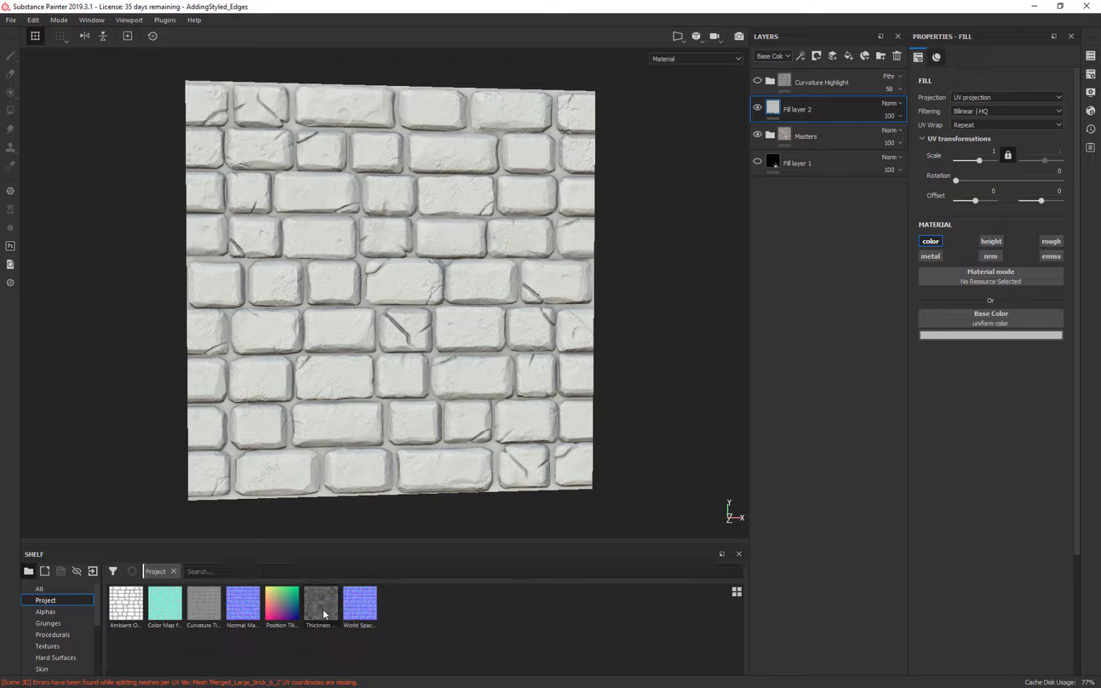
{"action": "left_click", "coordinate": [1091, 74]}
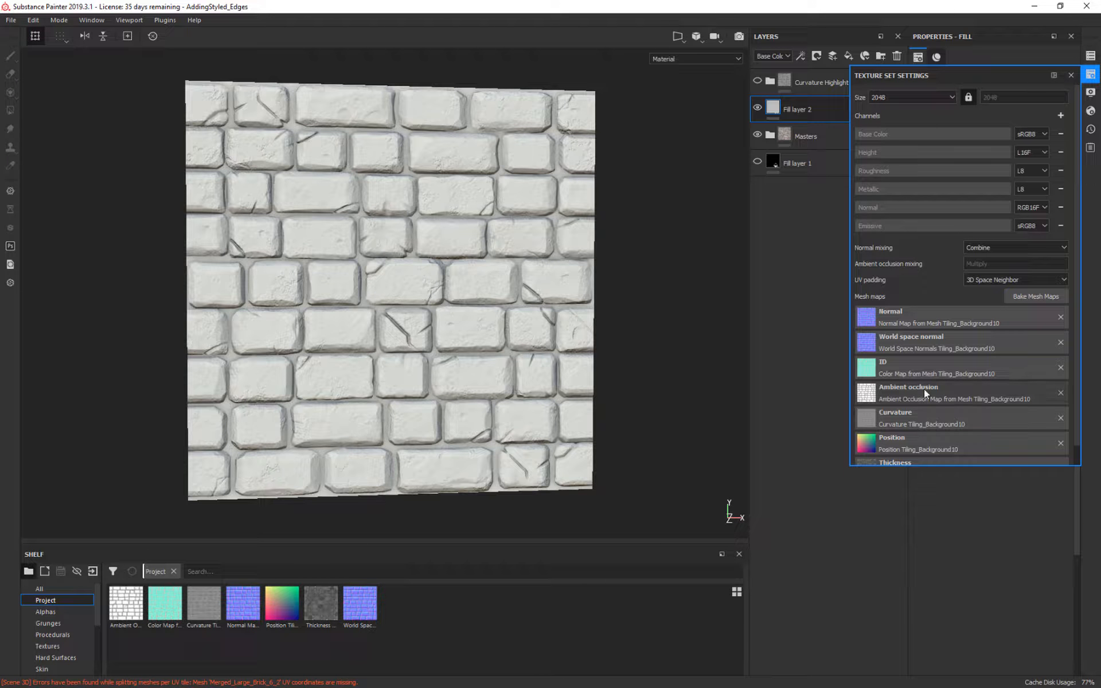
{"action": "scroll", "coordinate": [893, 429], "scroll_direction": "down", "scroll_amount": 1}
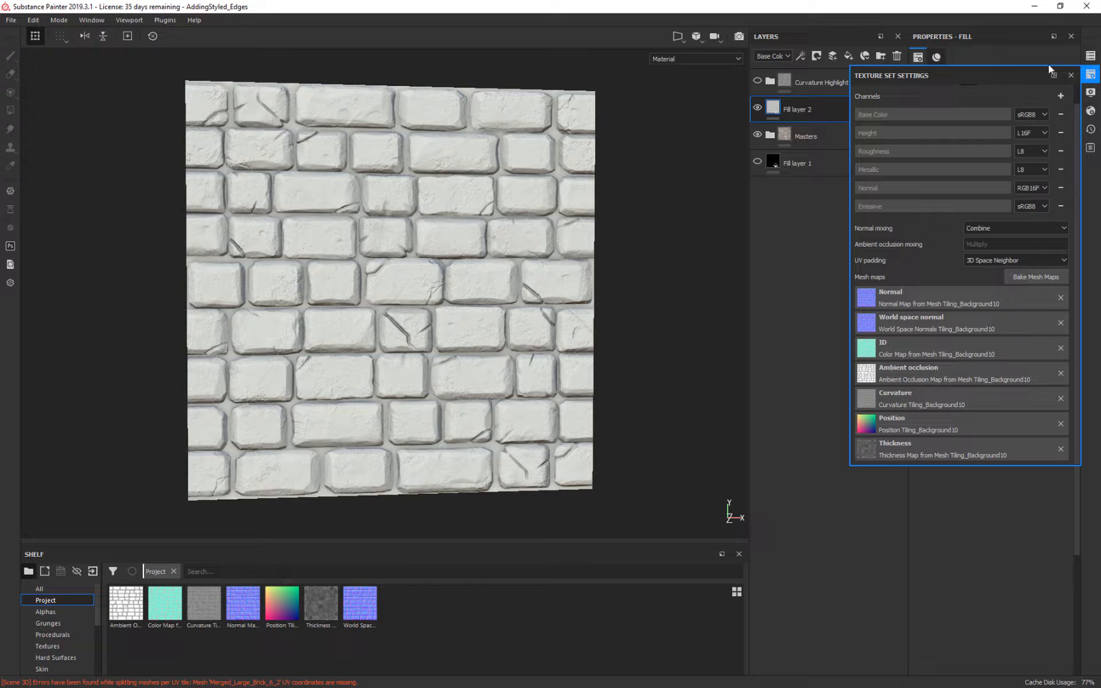
{"action": "left_click", "coordinate": [1071, 75]}
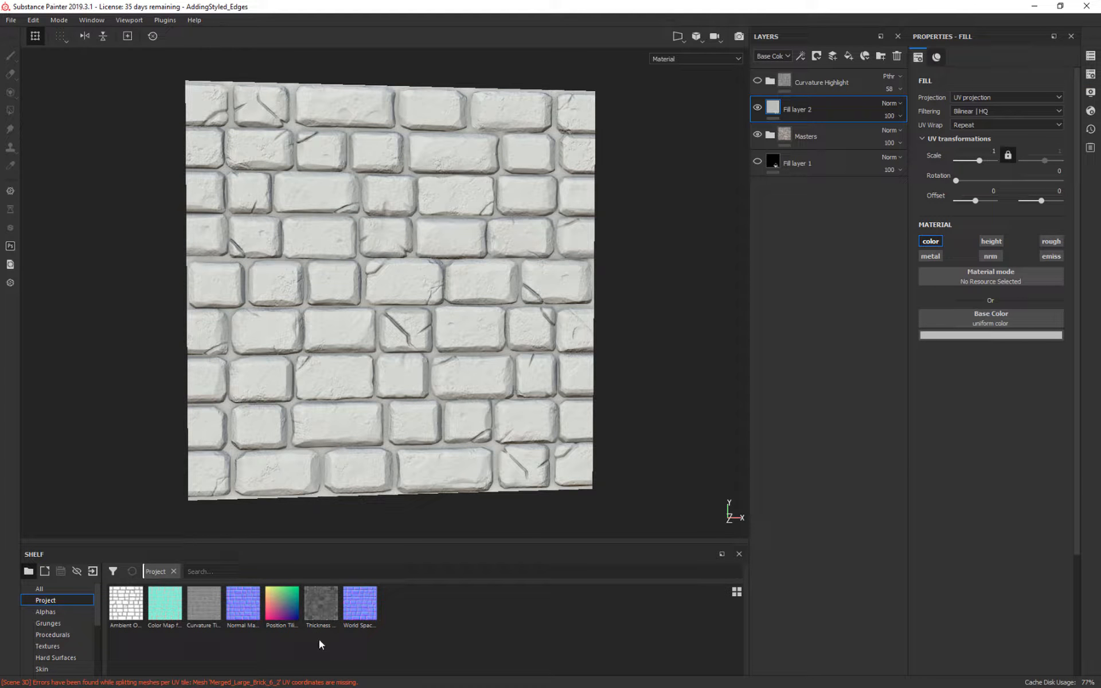
Assign the Curvature Tiling_Background10 map to the new fill layer's Base Color and compare the wall with that layer off and on.
{"action": "left_click", "coordinate": [205, 608]}
{"action": "left_click_drag", "start_coordinate": [205, 601], "coordinate": [965, 321]}
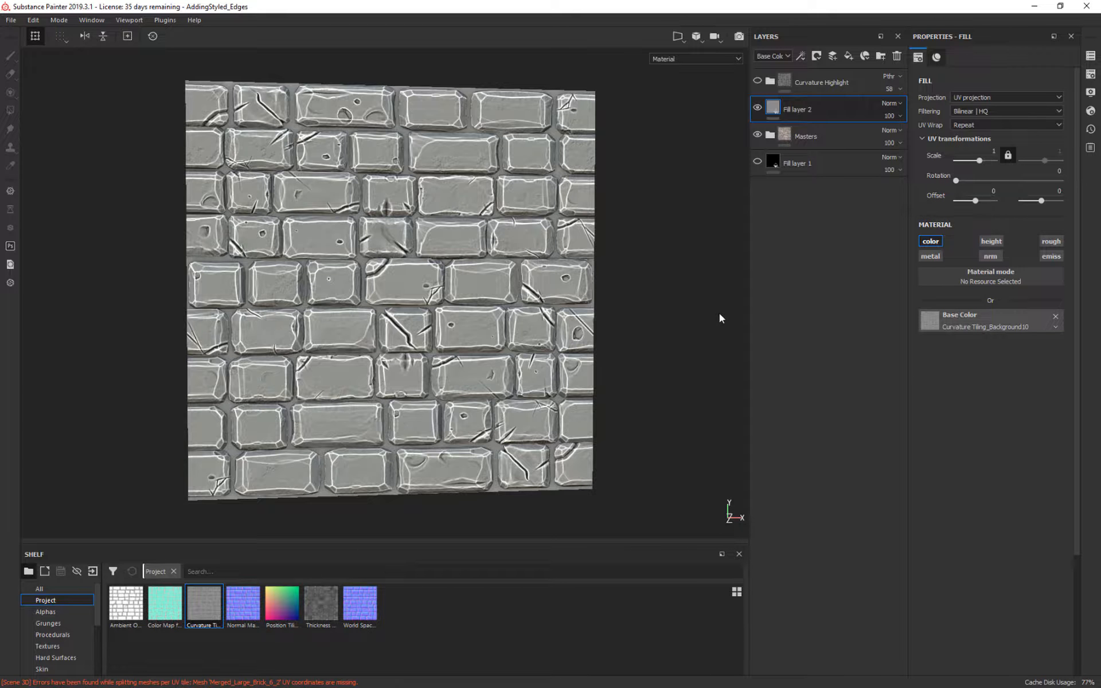
{"action": "left_click_drag", "start_coordinate": [721, 319], "coordinate": [732, 290], "text": "alt"}
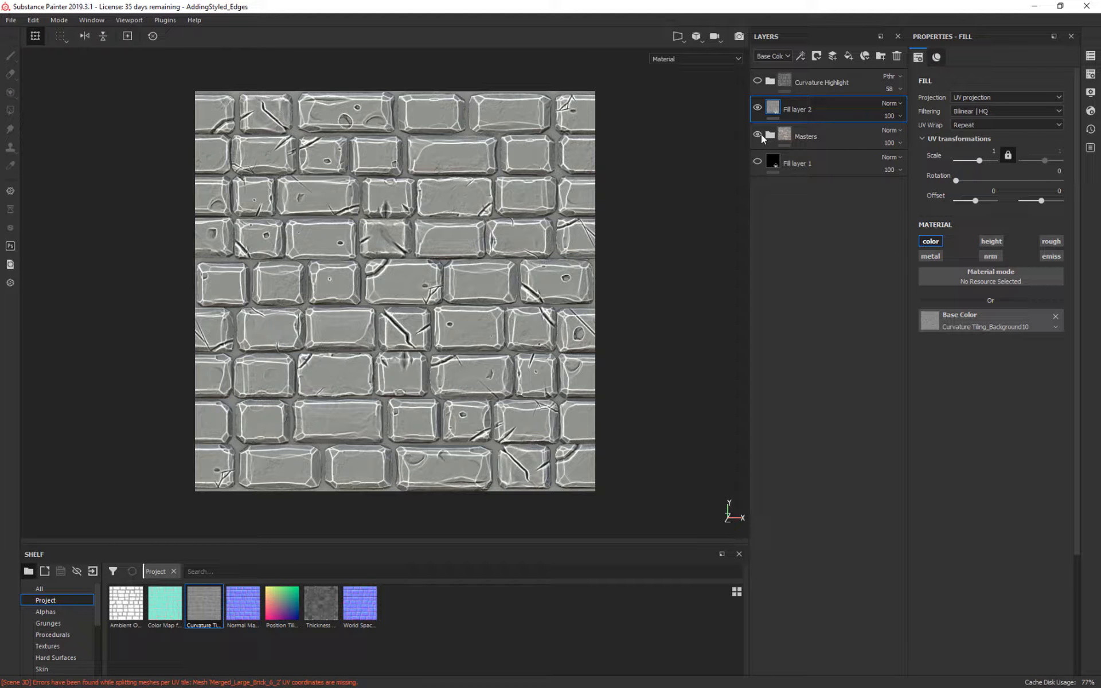
{"action": "left_click", "coordinate": [757, 107]}
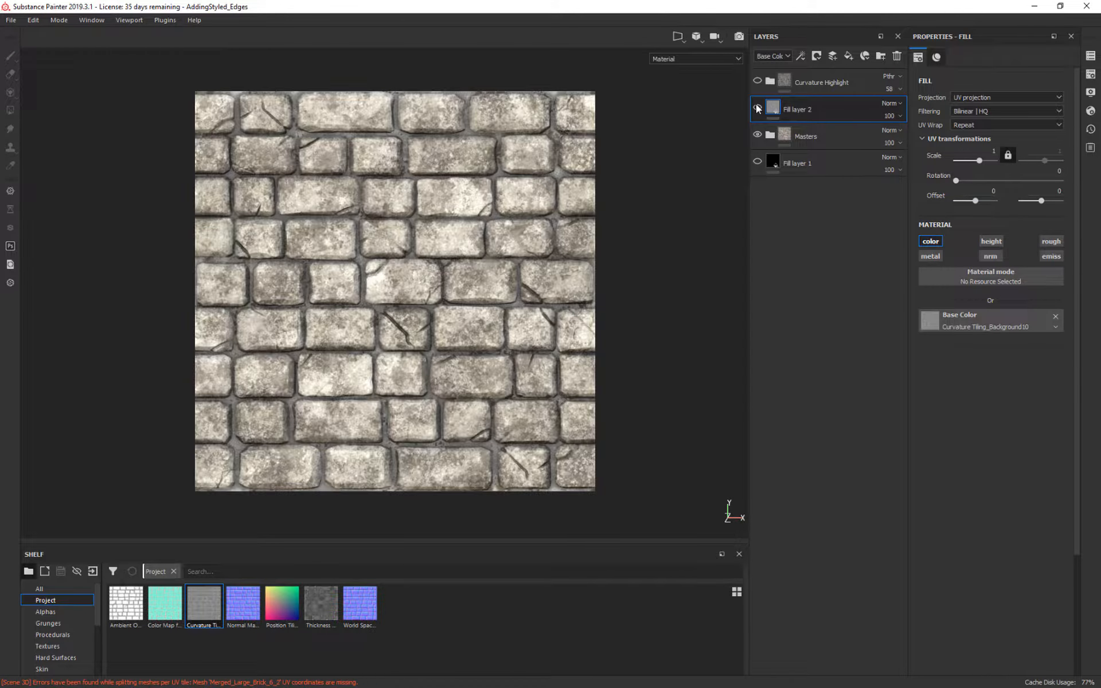
{"action": "left_click", "coordinate": [757, 108]}
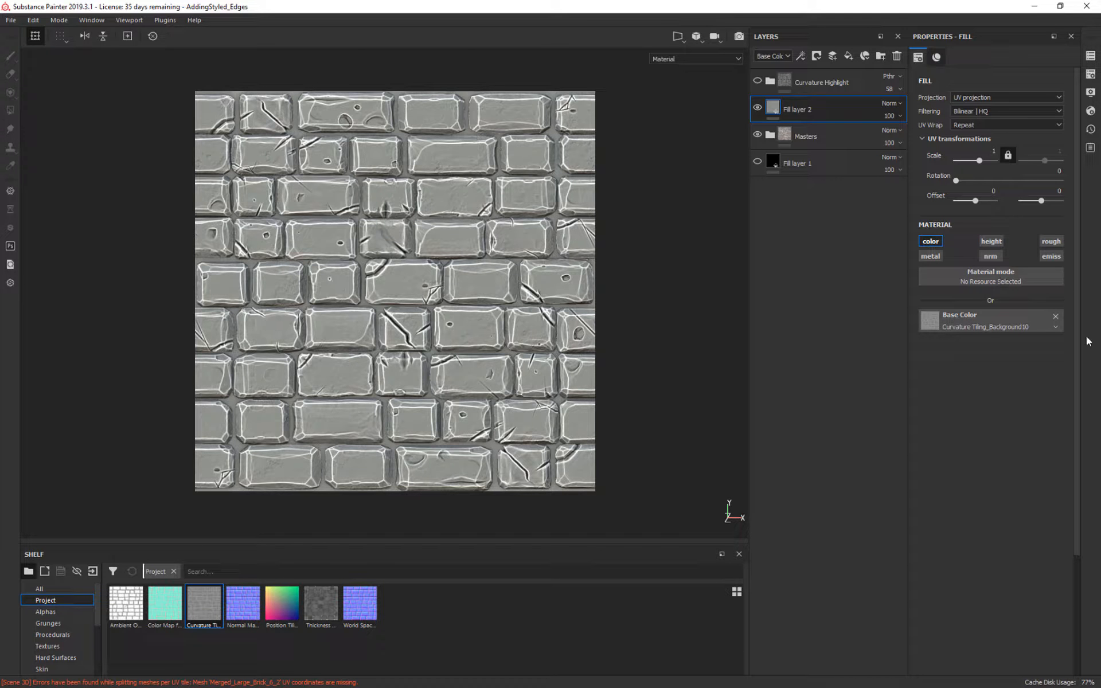
Reselect the Curvature Tiling_Background10 map from the texture resources as Fill layer 2's Base Color.
{"action": "left_click", "coordinate": [928, 322]}
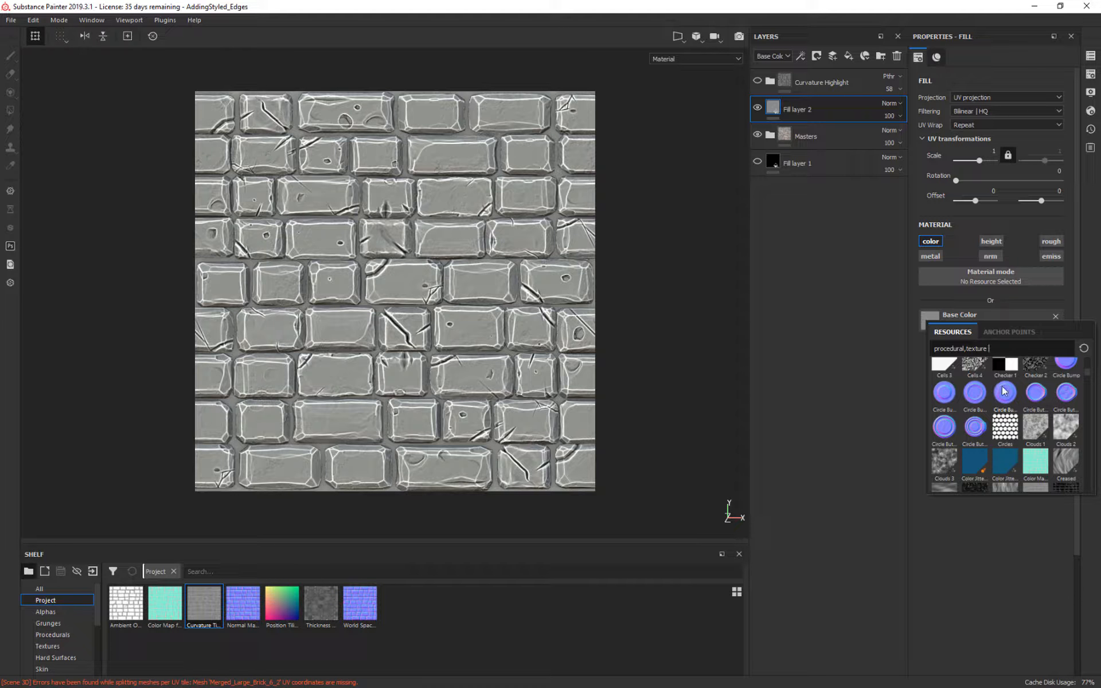
{"action": "scroll", "coordinate": [1031, 412], "scroll_direction": "down", "scroll_amount": 3}
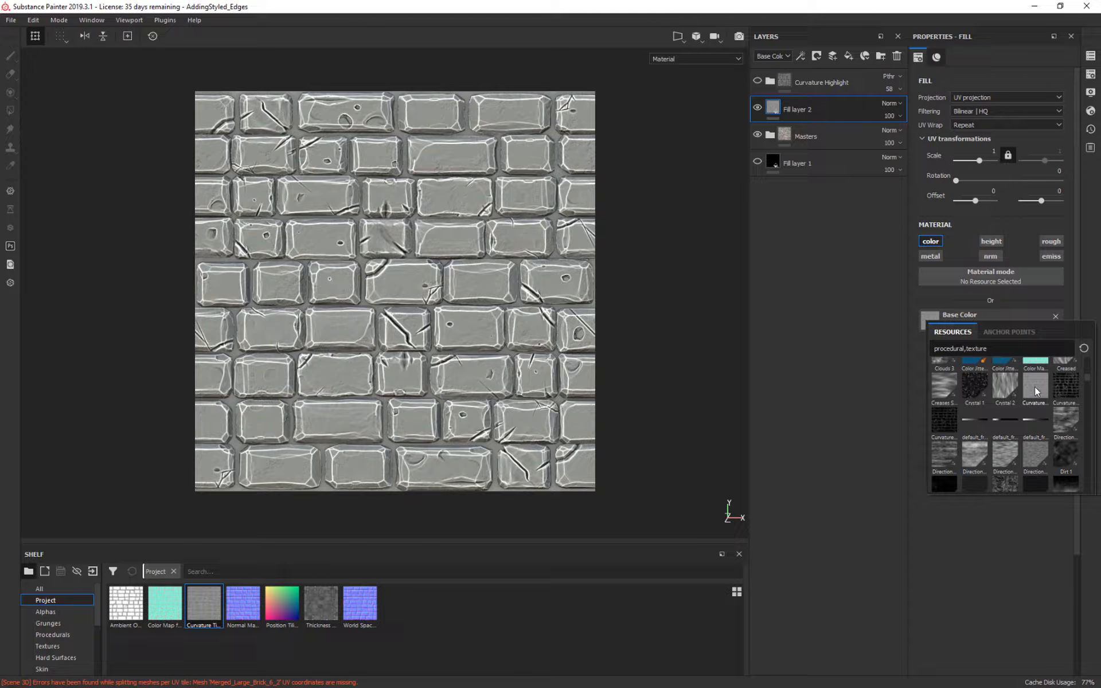
{"action": "mouse_move", "coordinate": [1035, 388]}
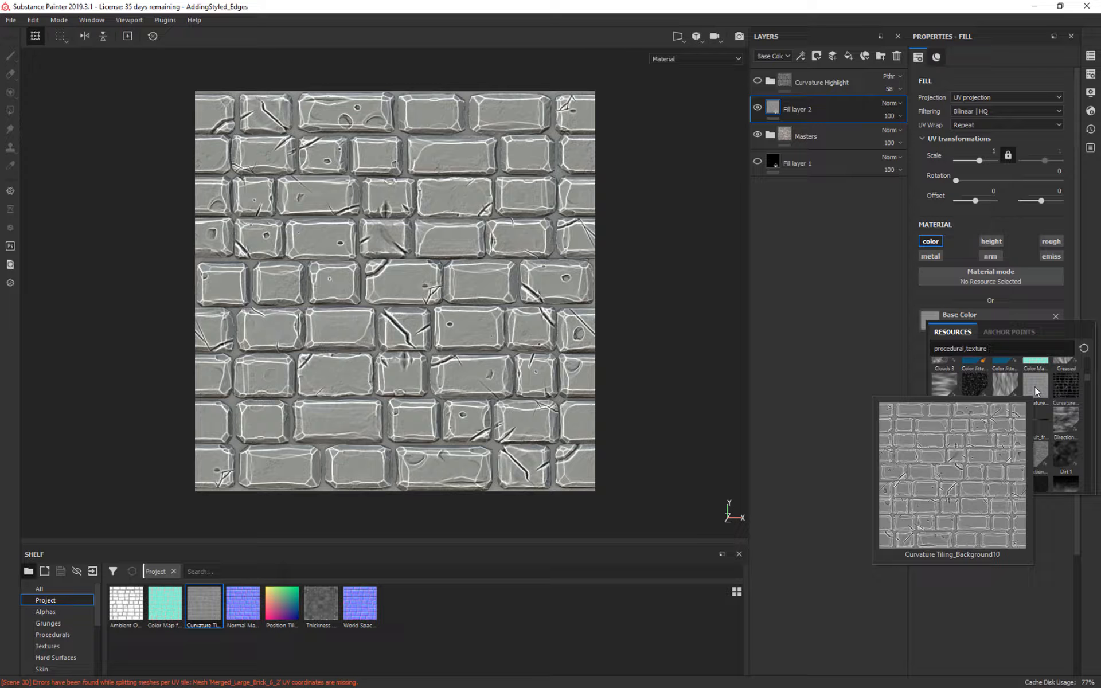
{"action": "left_click", "coordinate": [1034, 387]}
Export the Curvature Tiling_Background10 map from the project shelf into the Week 4 folder.
{"action": "right_click", "coordinate": [208, 610]}
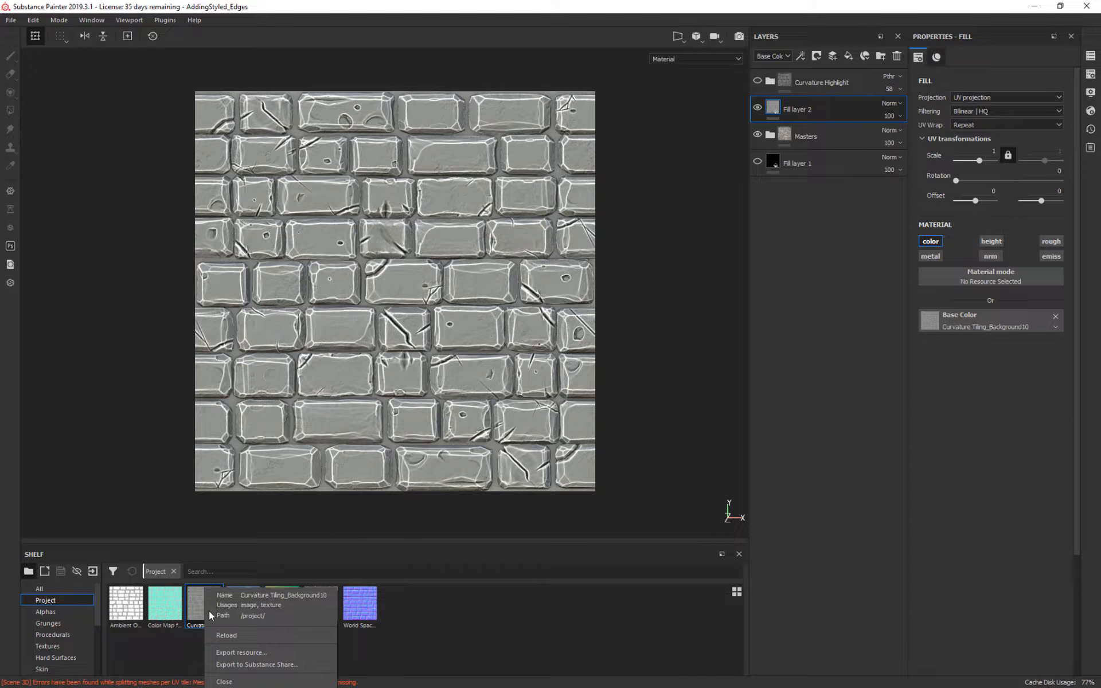
{"action": "left_click", "coordinate": [246, 652]}
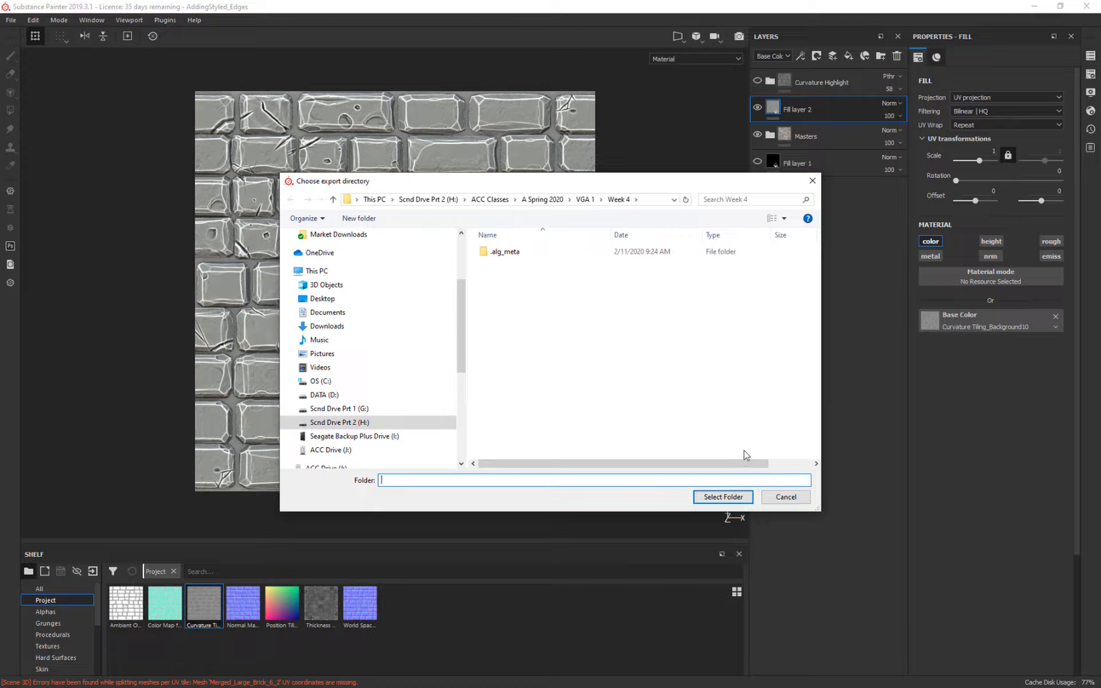
{"action": "left_click", "coordinate": [730, 499]}
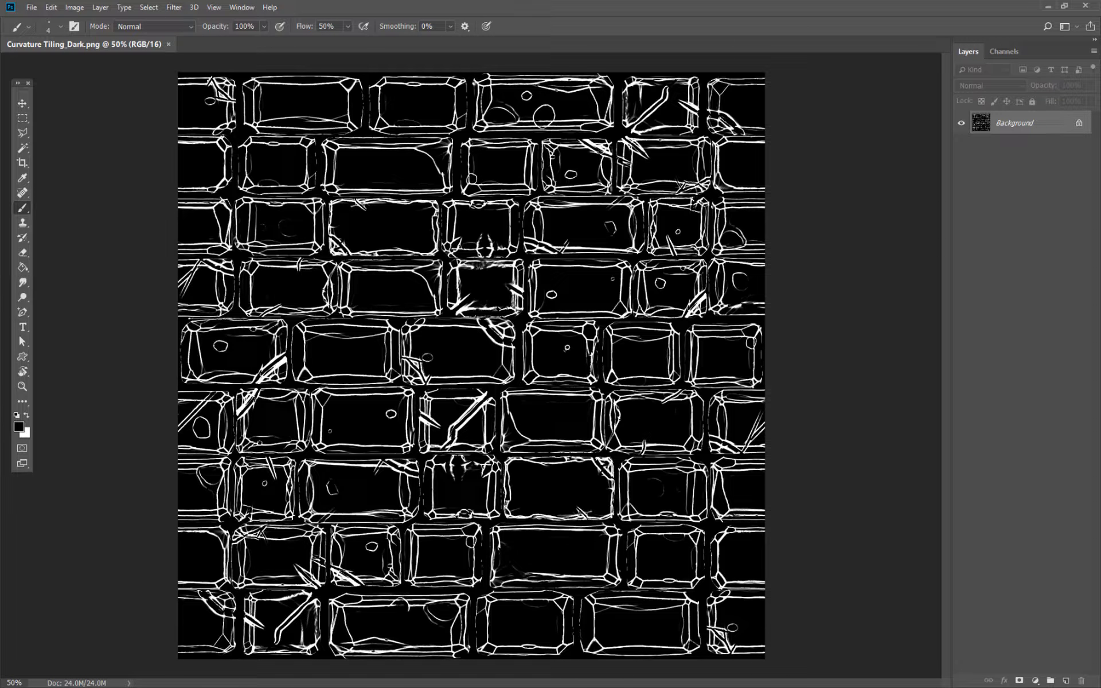
Open Curvature Tiling_Background10.png from the Week 4 folder in Photoshop, then return to Substance Painter.
{"action": "left_click", "coordinate": [35, 8]}
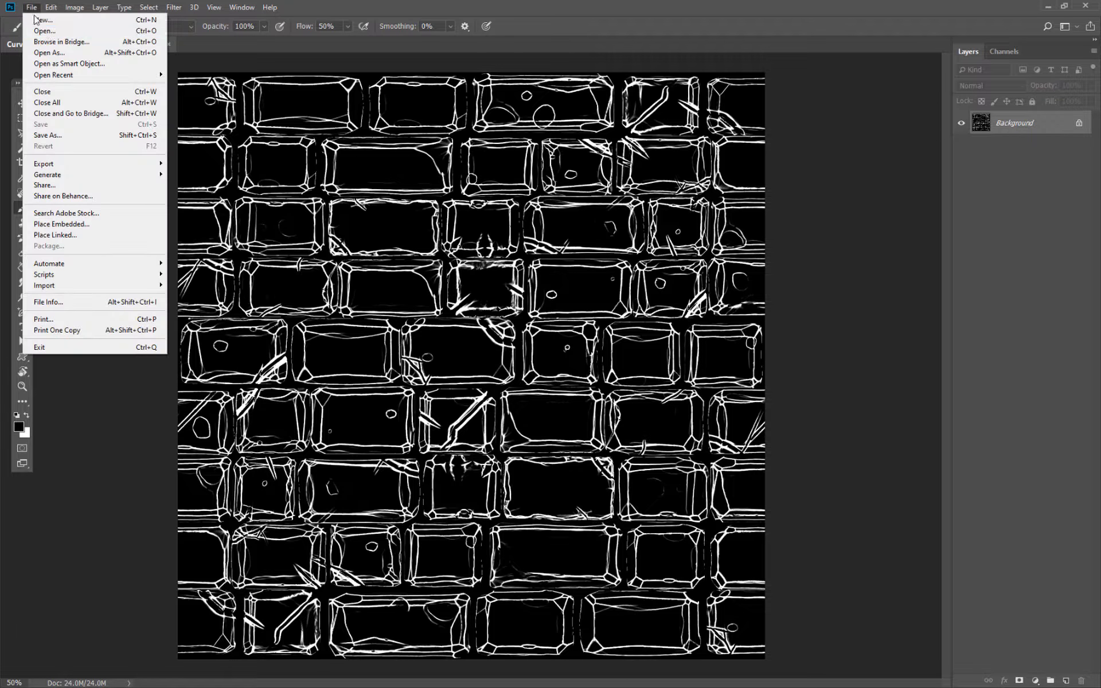
{"action": "left_click", "coordinate": [47, 33]}
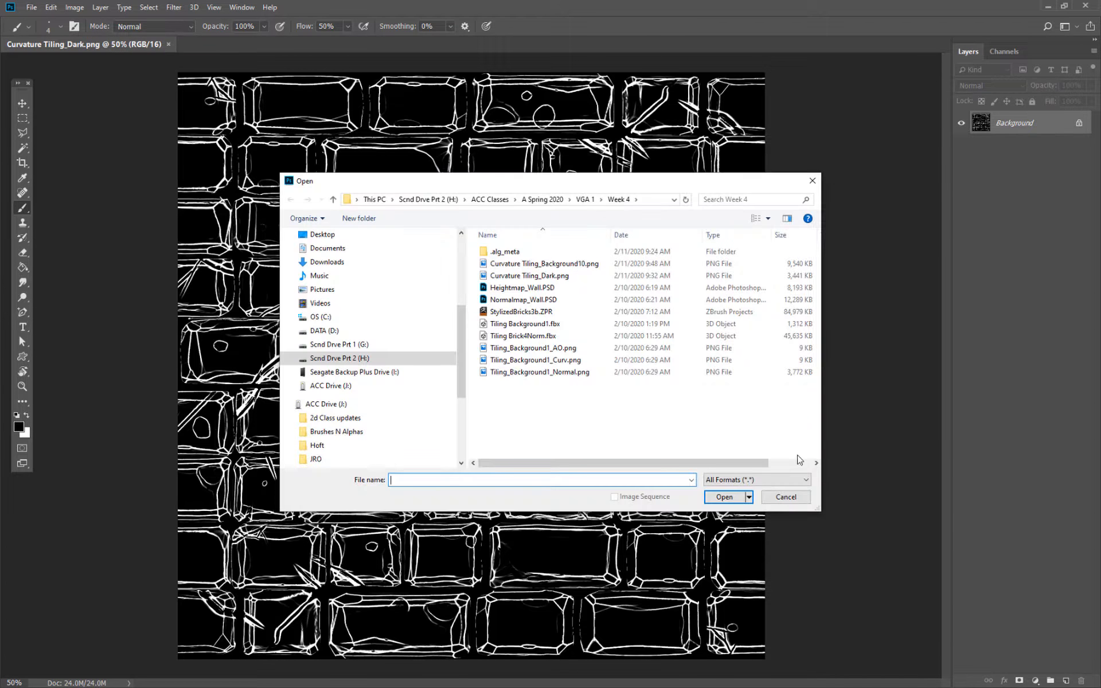
{"action": "left_click", "coordinate": [575, 264]}
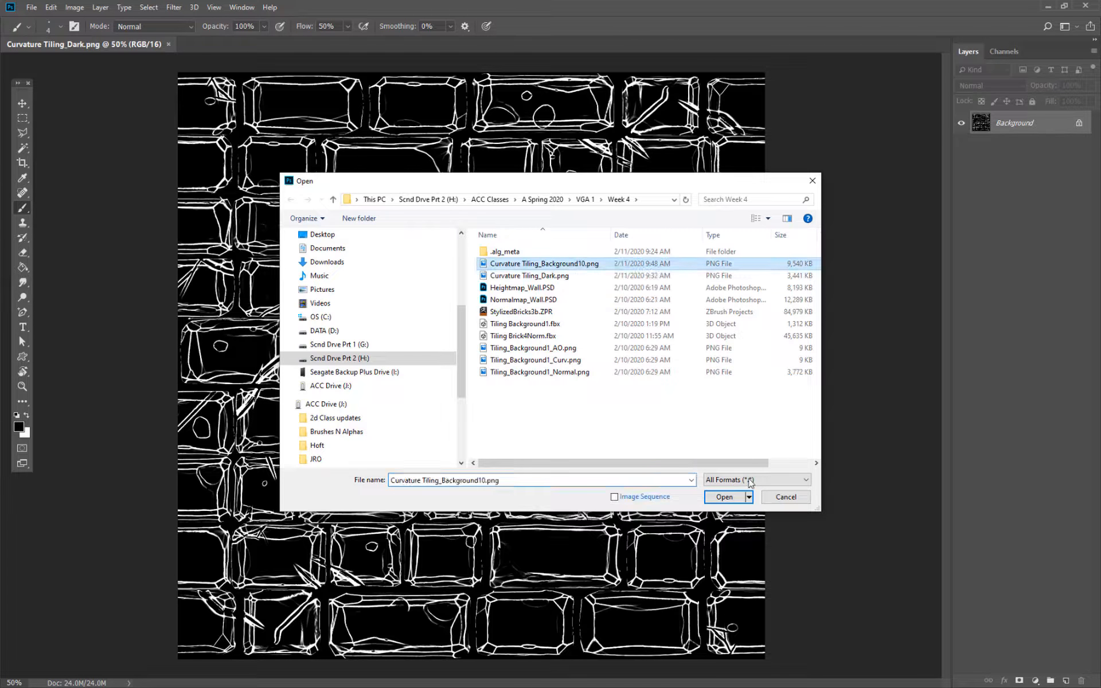
{"action": "left_click", "coordinate": [724, 497]}
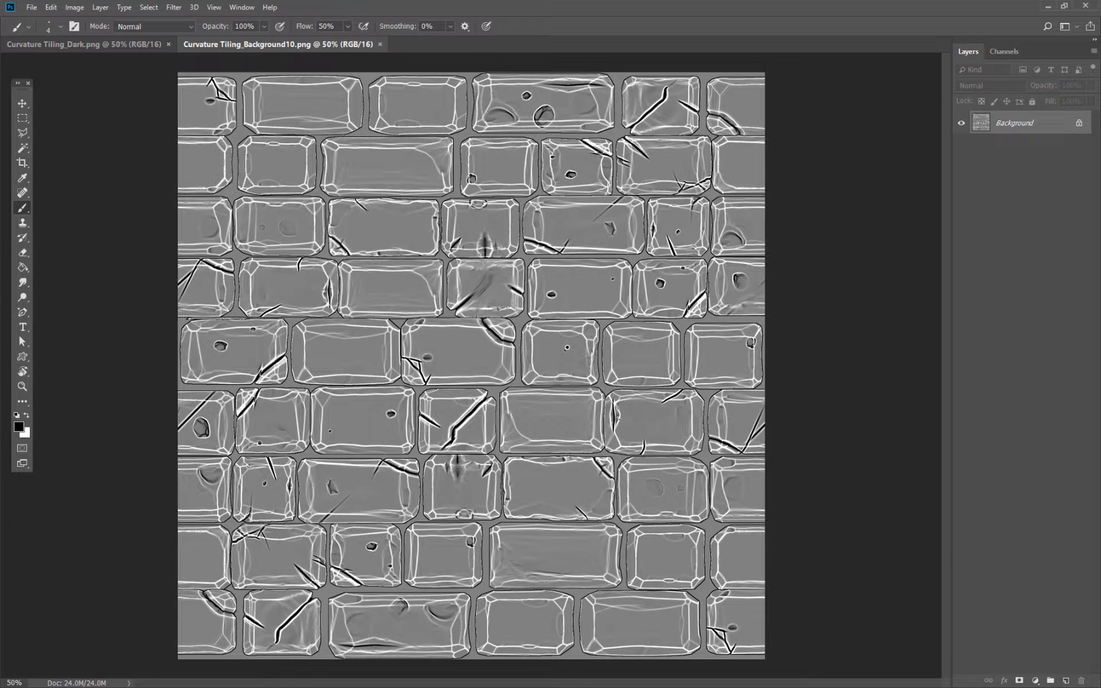
{"action": "left_click", "coordinate": [1053, 5]}
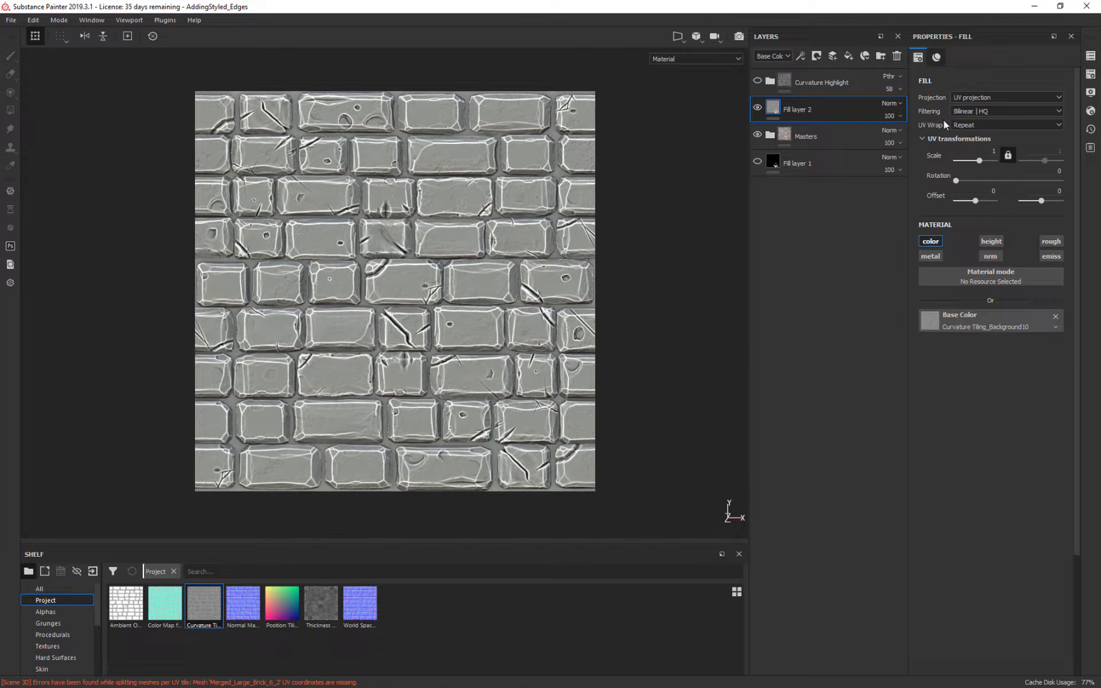
Set Fill layer 2's blend mode to Overlay and compare the wall with the Curvature Highlight folder shown and hidden.
{"action": "left_click", "coordinate": [892, 103]}
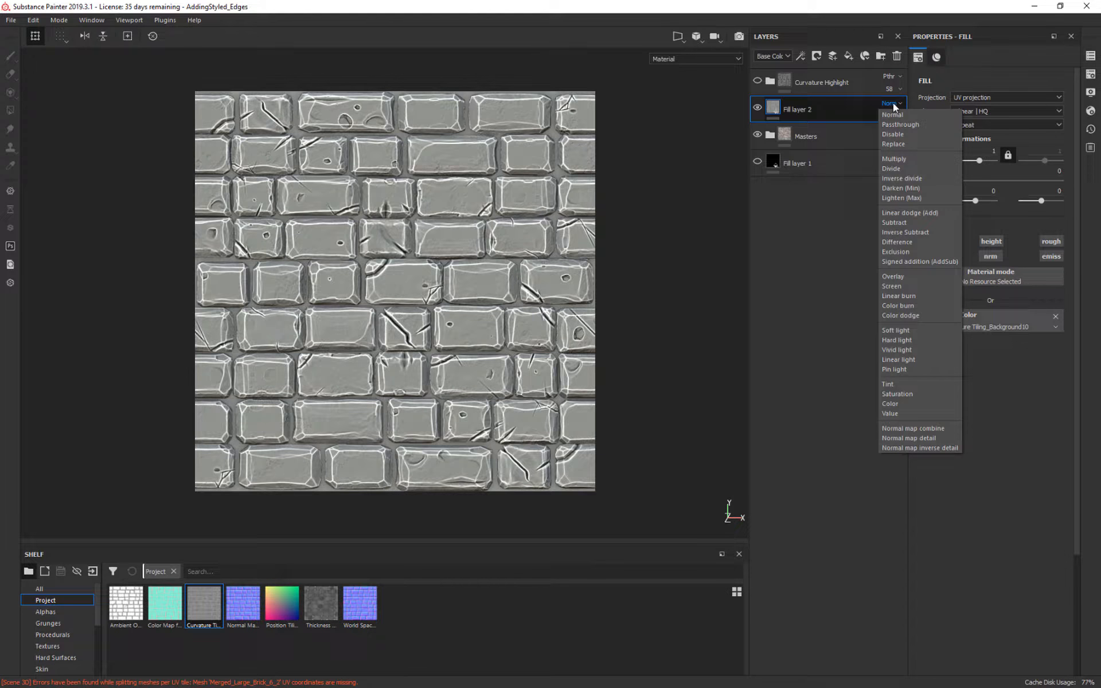
{"action": "left_click", "coordinate": [899, 276]}
{"action": "left_click_drag", "start_coordinate": [649, 327], "coordinate": [645, 363], "text": "alt"}
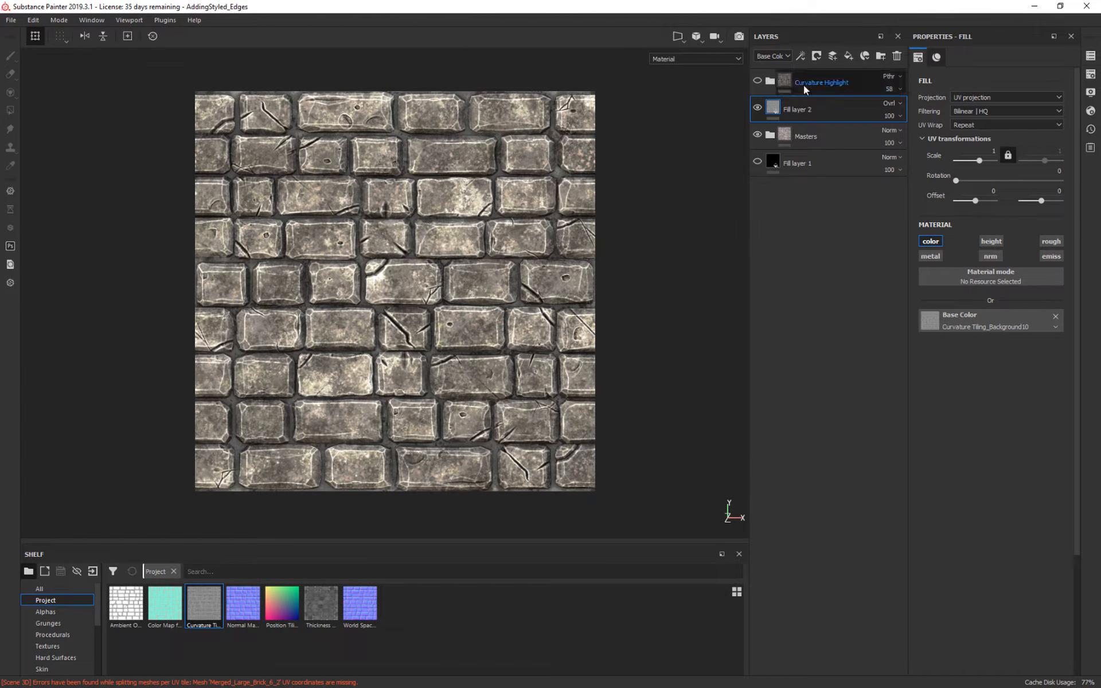
{"action": "left_click", "coordinate": [759, 82]}
{"action": "left_click", "coordinate": [757, 81]}
Expand the Curvature Highlight folder and rename Fill layer 2 as Overlay.
{"action": "left_click", "coordinate": [770, 81]}
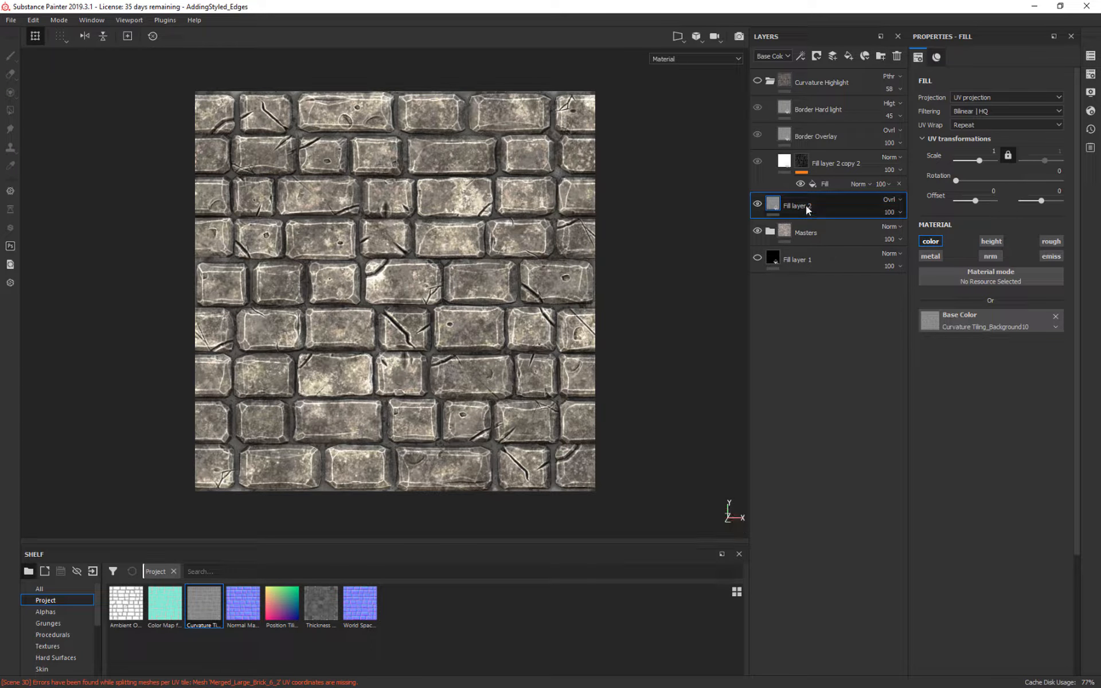
{"action": "double_click", "coordinate": [806, 208]}
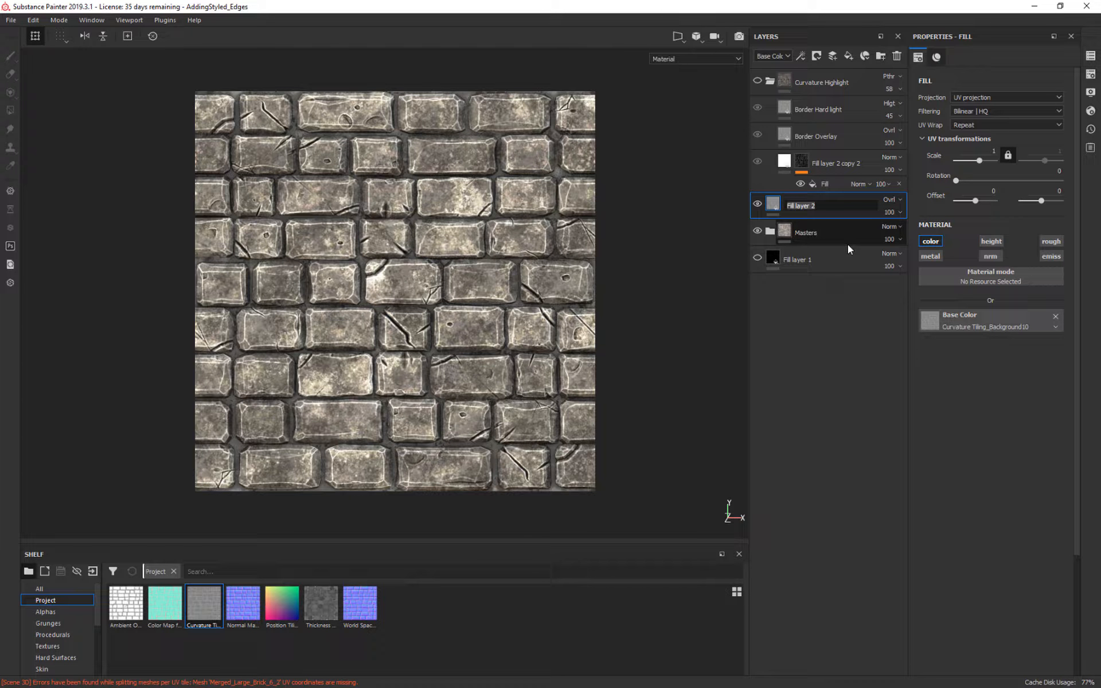
{"action": "type", "text": "Overlay"}
{"action": "key", "text": "Return"}
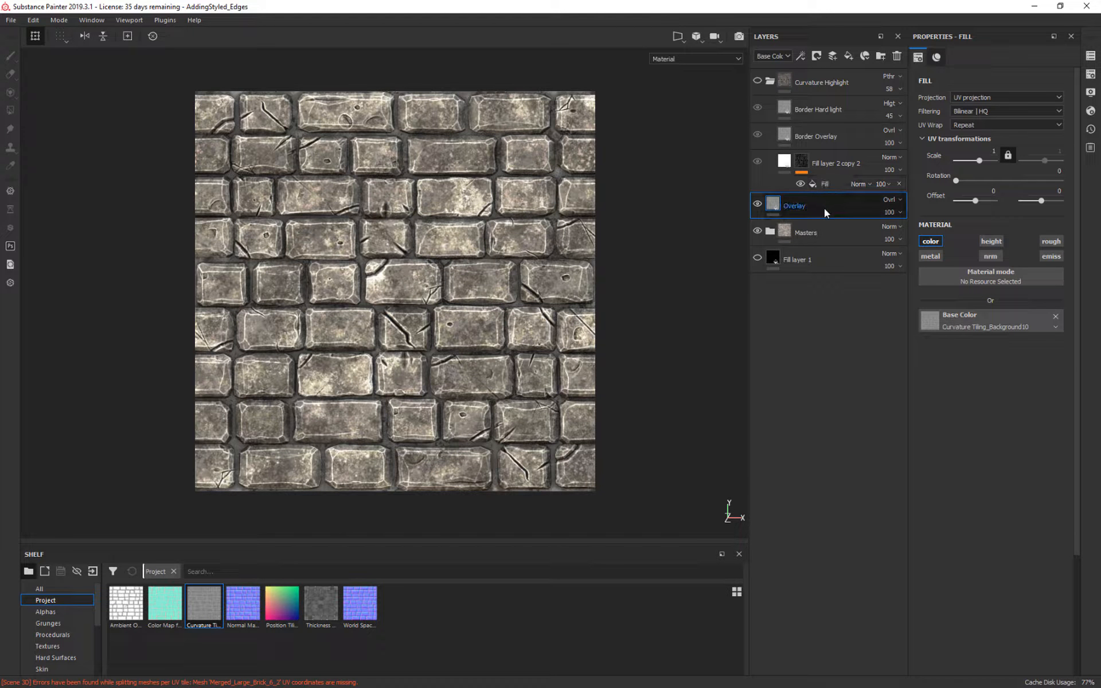
Duplicate the Overlay layer and compare the wall with the duplicate off and on.
{"action": "key", "text": "ctrl+d"}
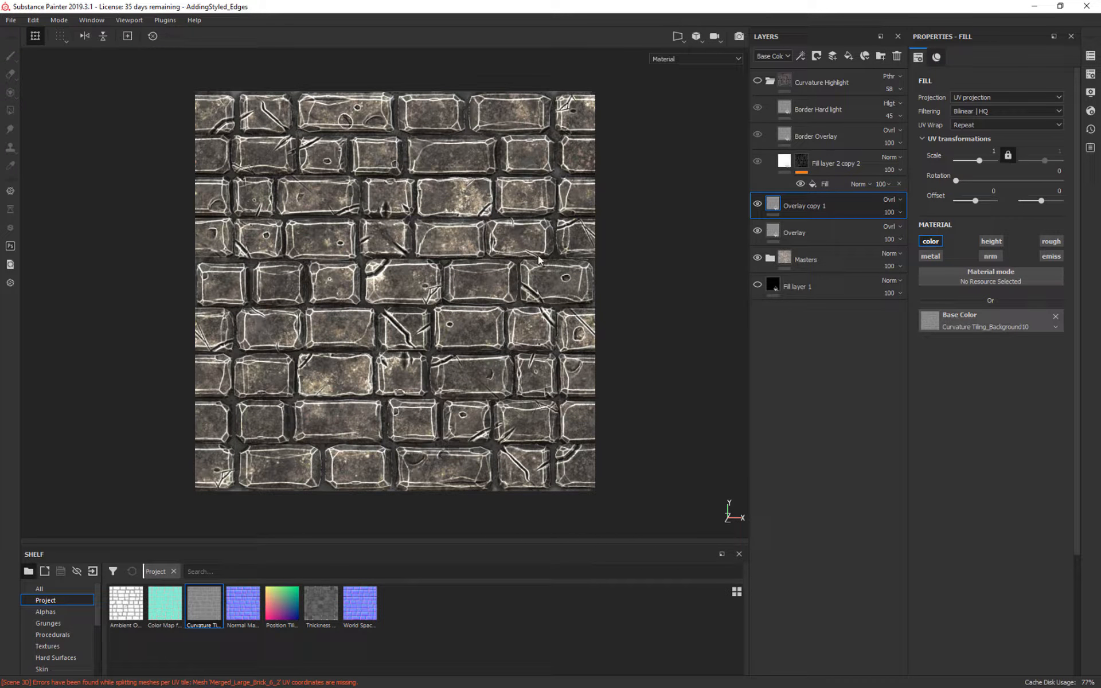
{"action": "left_click", "coordinate": [758, 231]}
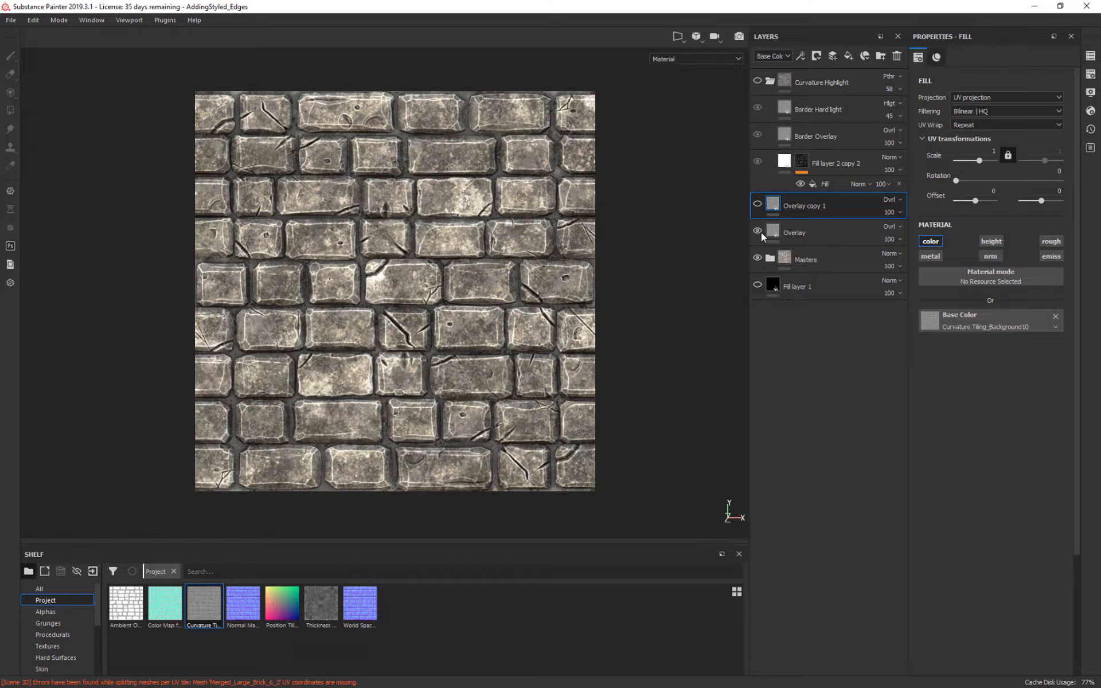
{"action": "left_click", "coordinate": [758, 204]}
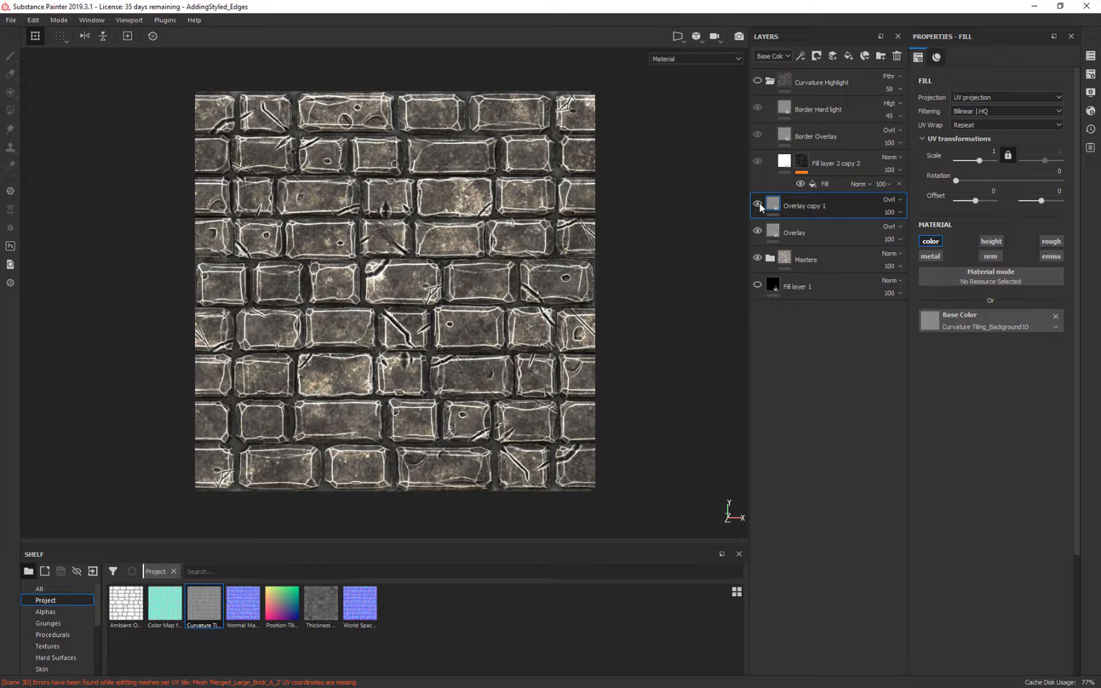
Set the duplicated Overlay layer to Hard light at 35 opacity and toggle both curvature layers to compare the effect.
{"action": "left_click", "coordinate": [891, 200]}
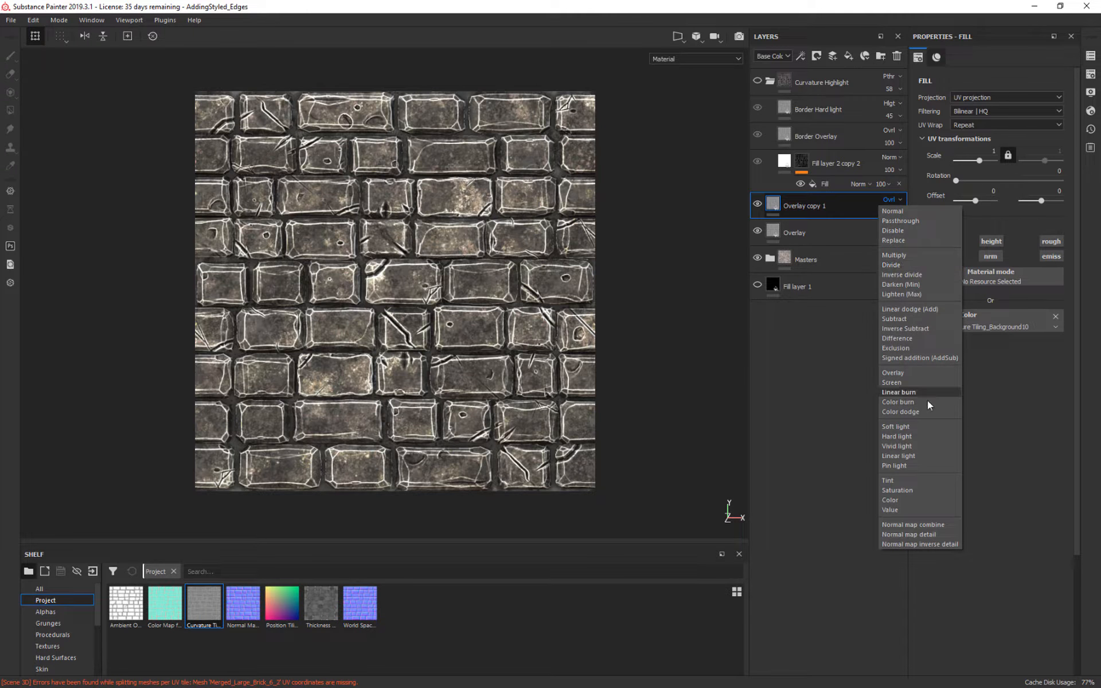
{"action": "left_click", "coordinate": [910, 437]}
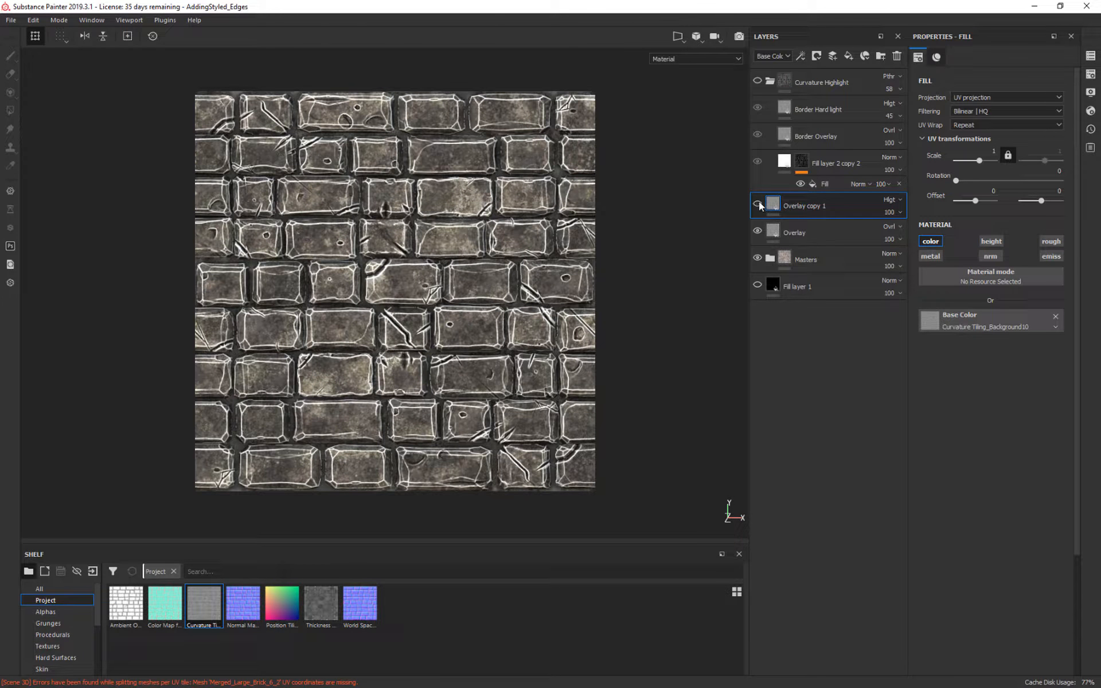
{"action": "left_click", "coordinate": [890, 212]}
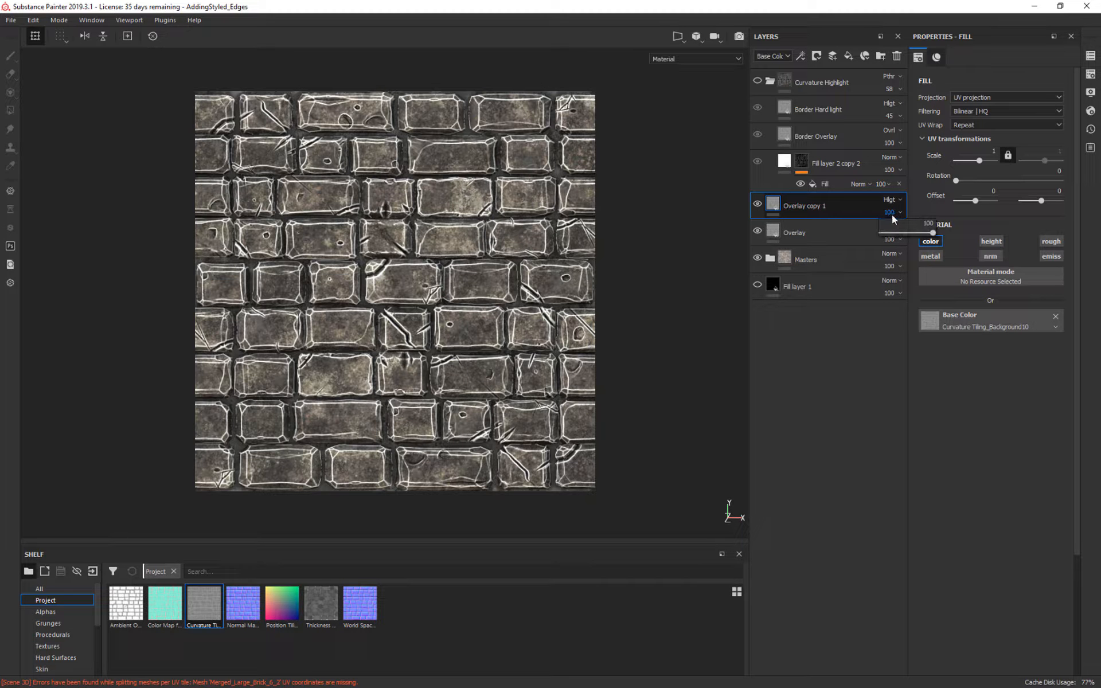
{"action": "left_click_drag", "start_coordinate": [917, 234], "coordinate": [898, 234]}
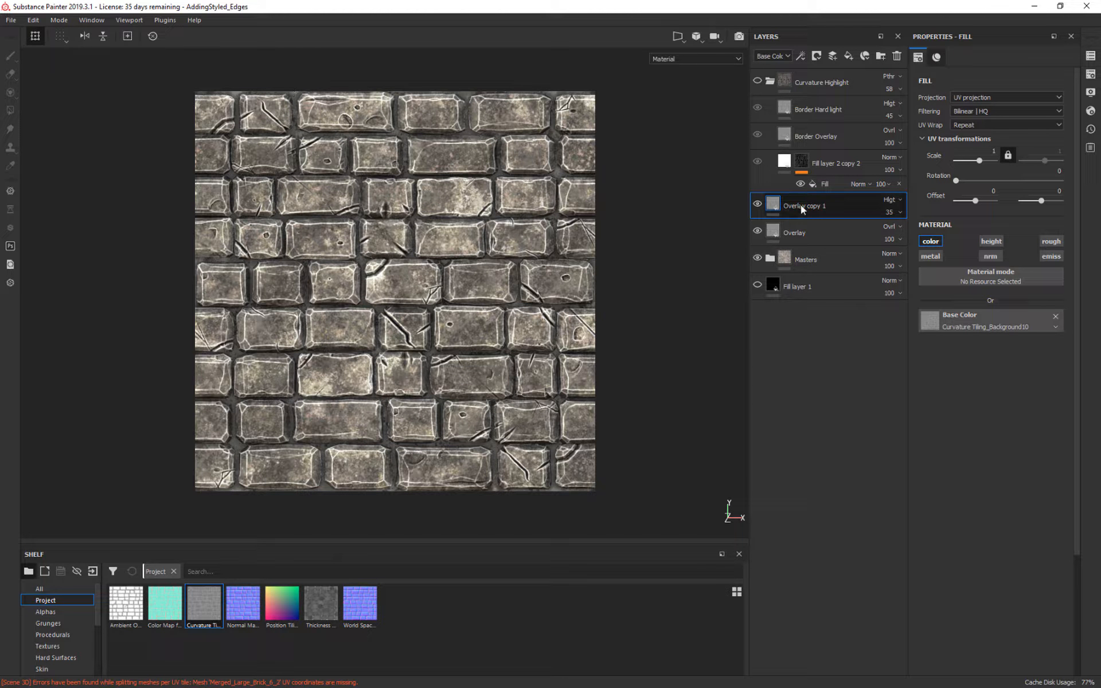
{"action": "left_click", "coordinate": [758, 231]}
{"action": "left_click_drag", "start_coordinate": [759, 235], "coordinate": [759, 204]}
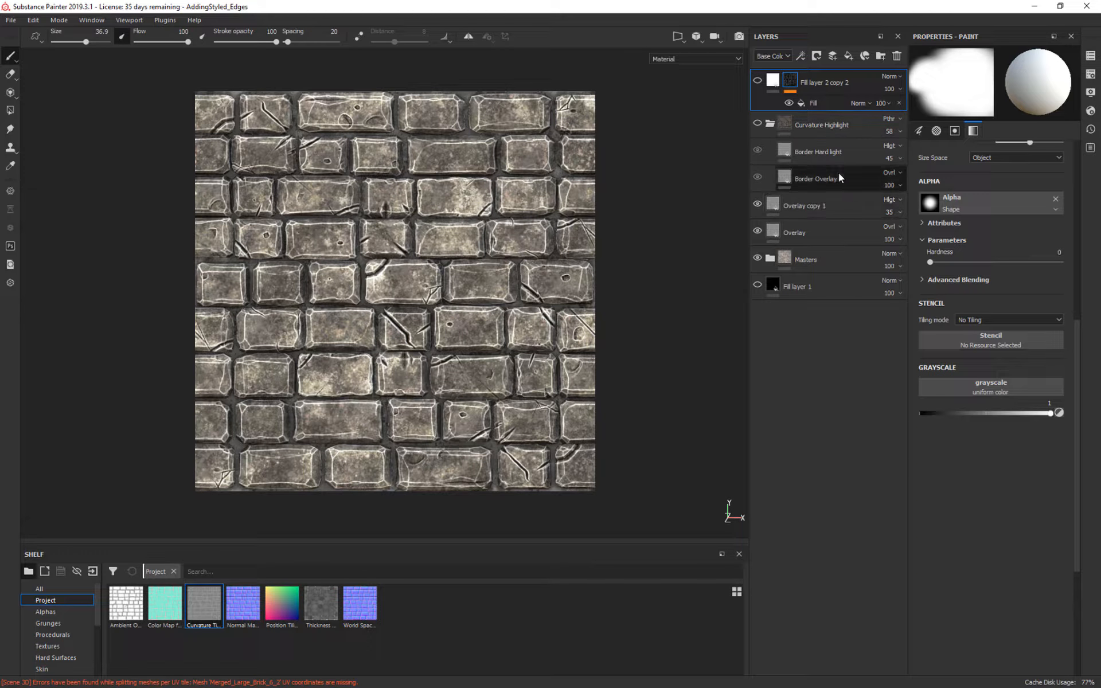
Add a folder above the Overlay copy 1 layer and move Overlay copy 1 and Overlay into it.
{"action": "left_click", "coordinate": [805, 216]}
{"action": "left_click", "coordinate": [821, 242], "text": "shift"}
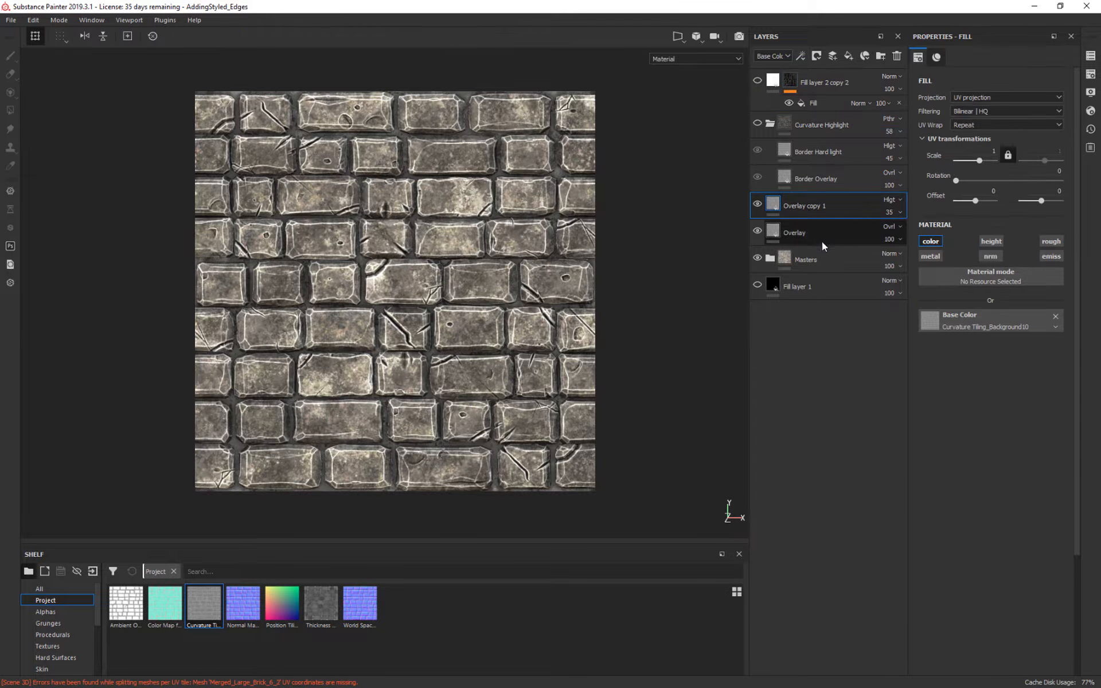
{"action": "left_click", "coordinate": [851, 214]}
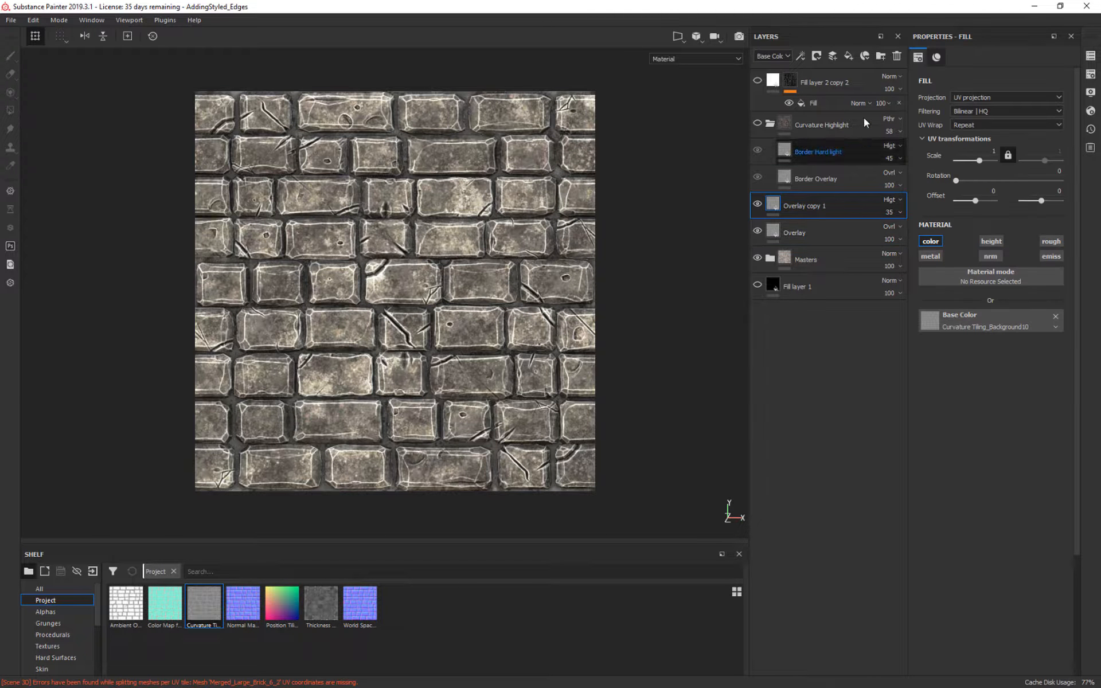
{"action": "left_click", "coordinate": [882, 57]}
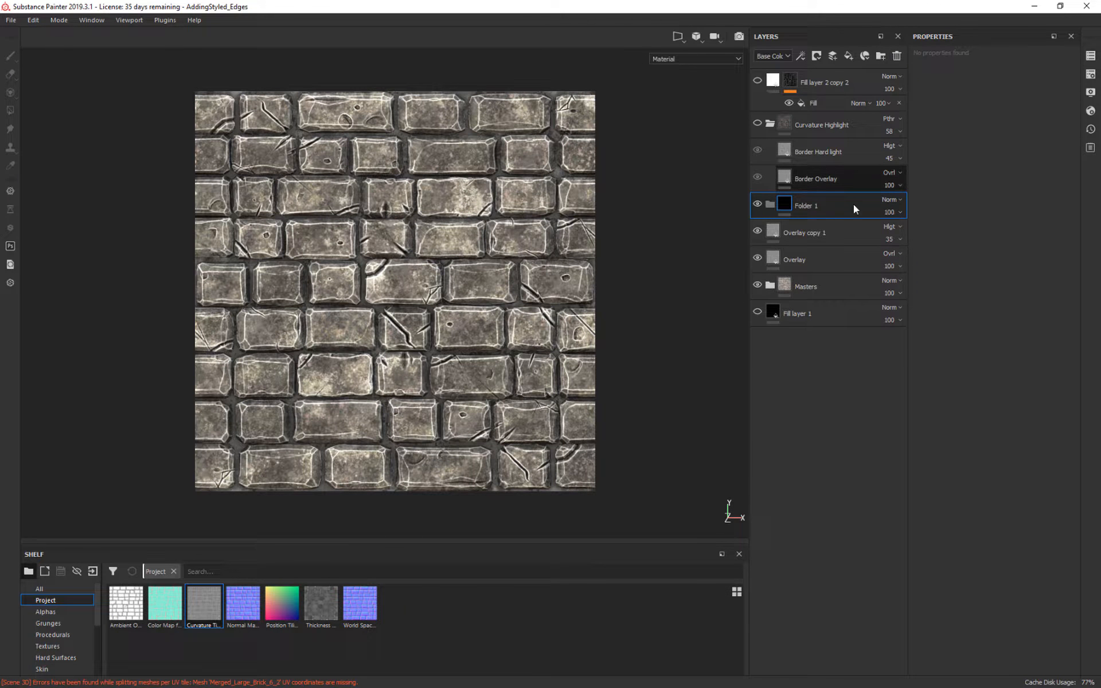
{"action": "left_click", "coordinate": [823, 263]}
{"action": "left_click", "coordinate": [839, 231], "text": "shift"}
{"action": "left_click_drag", "start_coordinate": [841, 231], "coordinate": [800, 209]}
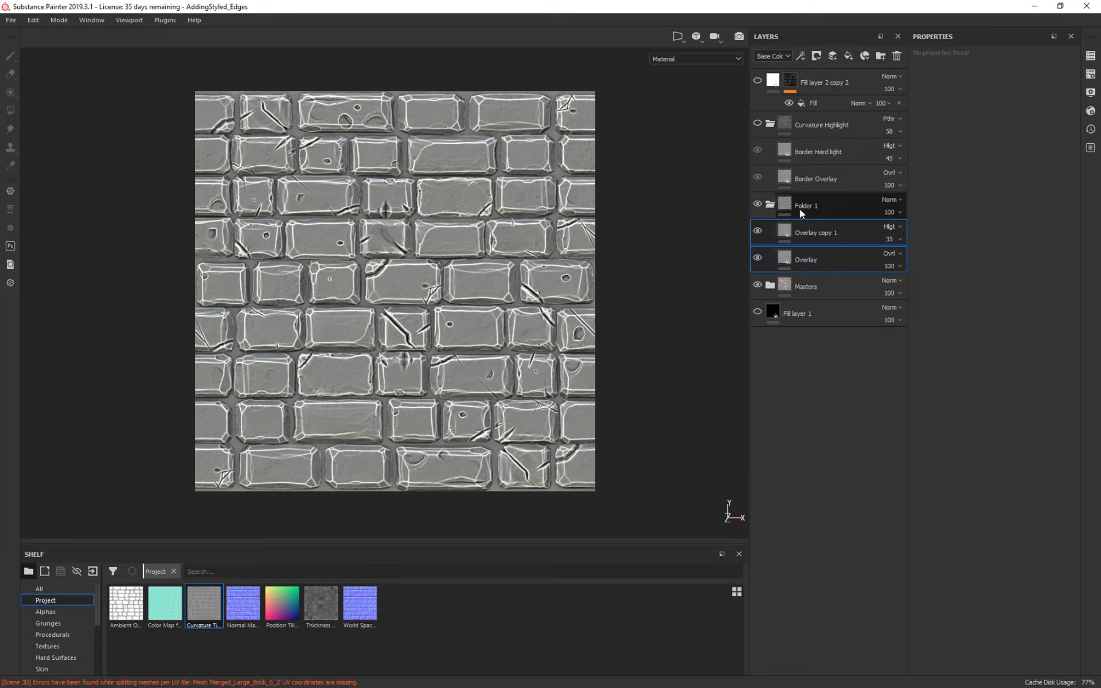
Set Overlay copy 1's opacity to 45, change Folder 1's blend mode to Passthrough, and collapse the folder.
{"action": "left_click", "coordinate": [892, 240]}
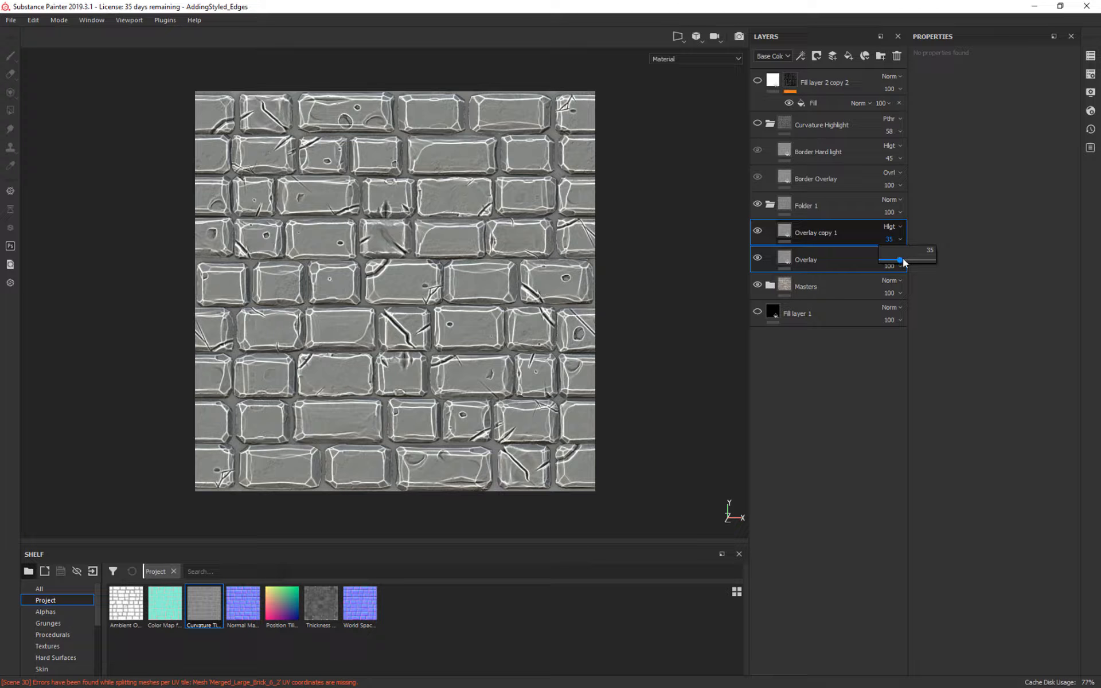
{"action": "left_click_drag", "start_coordinate": [899, 259], "coordinate": [910, 261]}
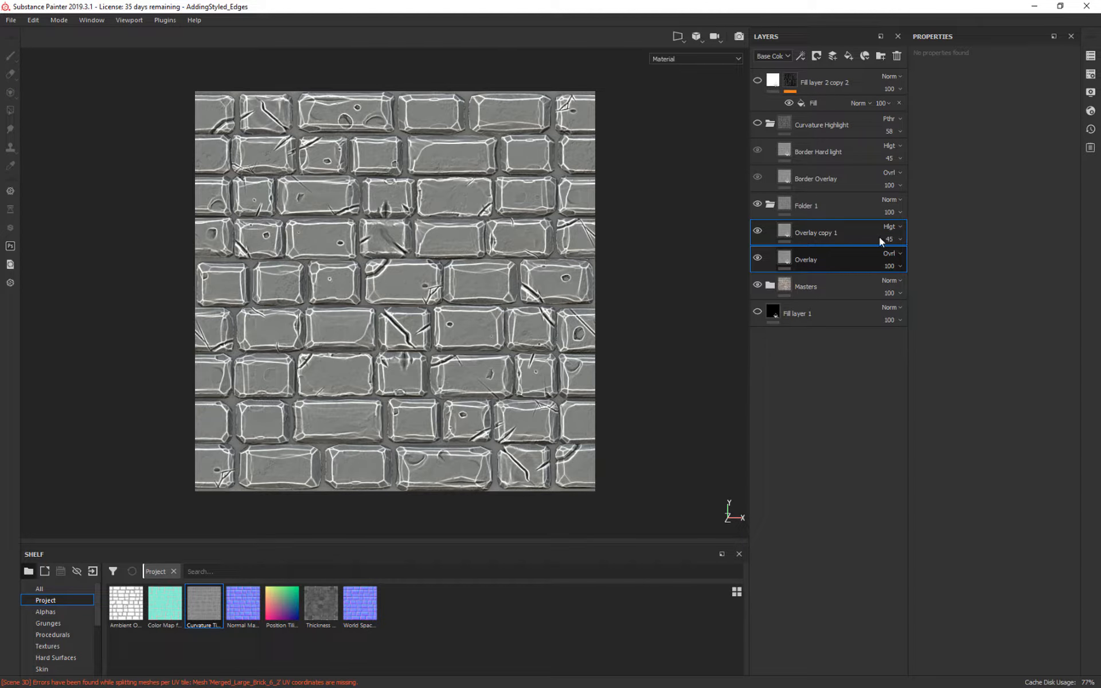
{"action": "left_click", "coordinate": [889, 212]}
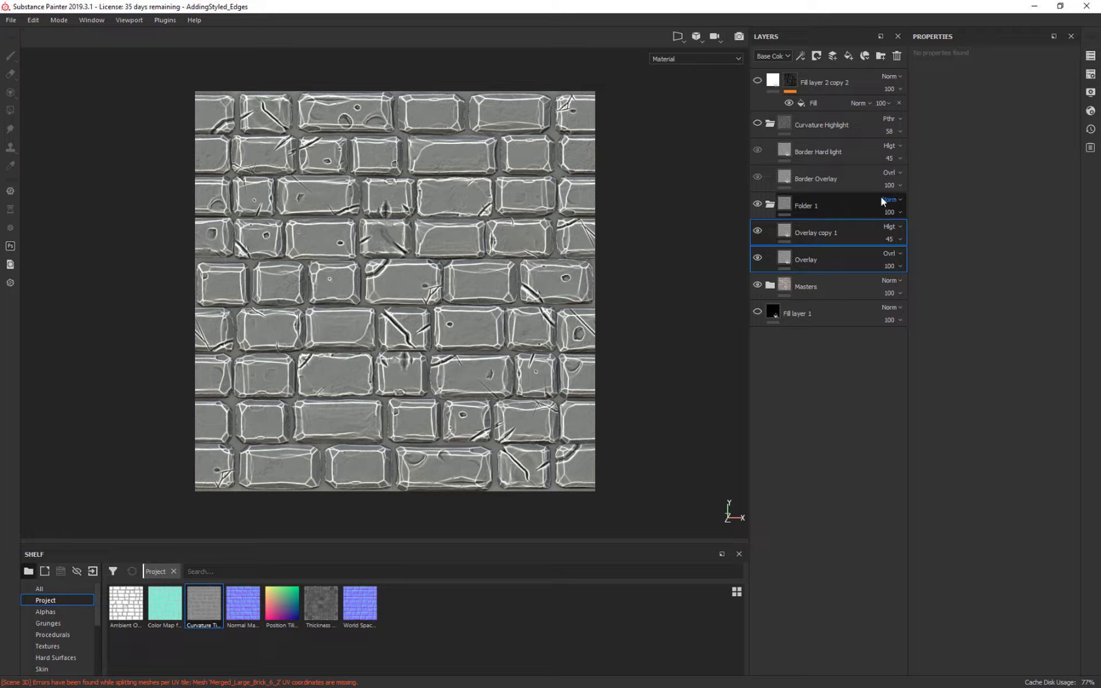
{"action": "left_click", "coordinate": [889, 199]}
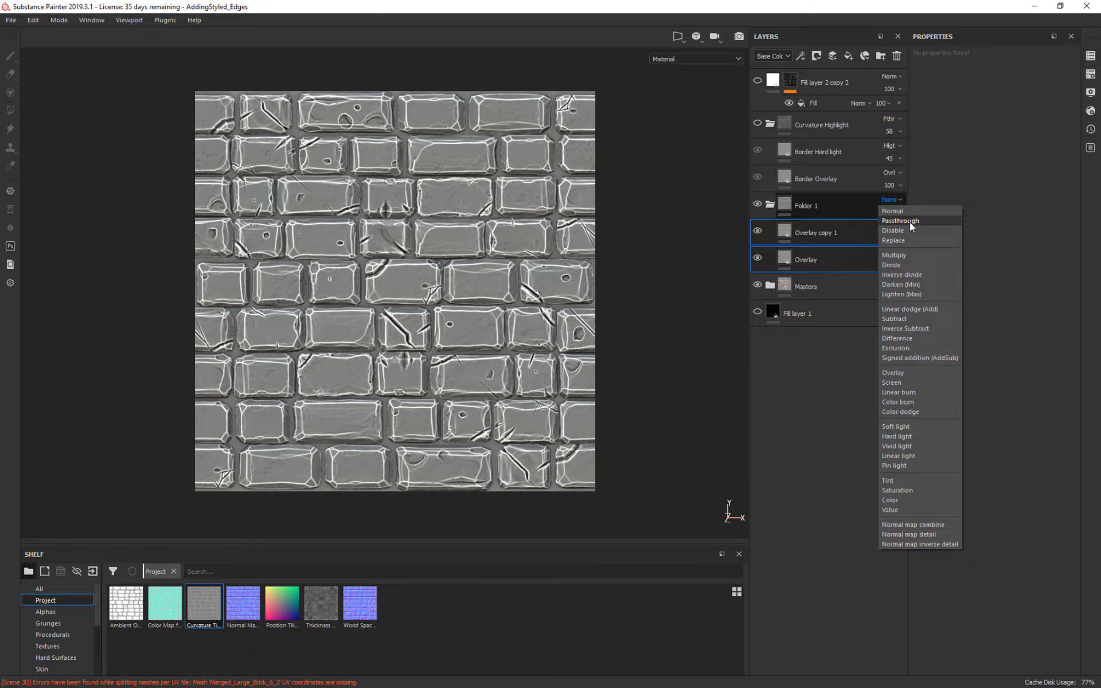
{"action": "left_click", "coordinate": [910, 222]}
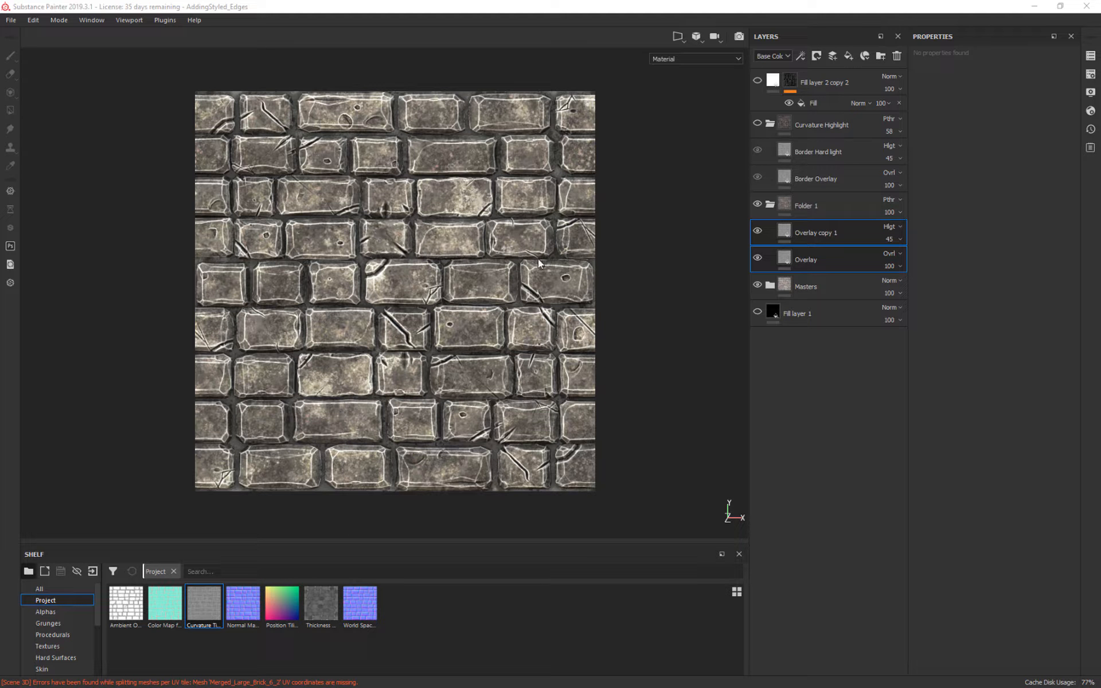
{"action": "left_click", "coordinate": [772, 205]}
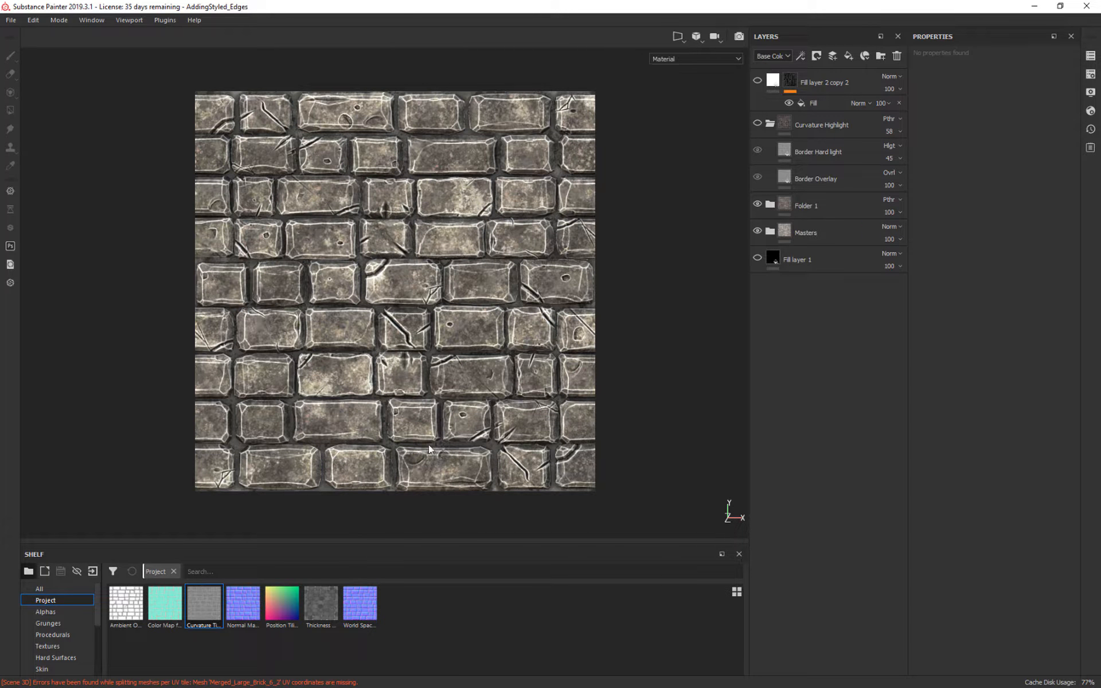
{"action": "right_click", "coordinate": [215, 607]}
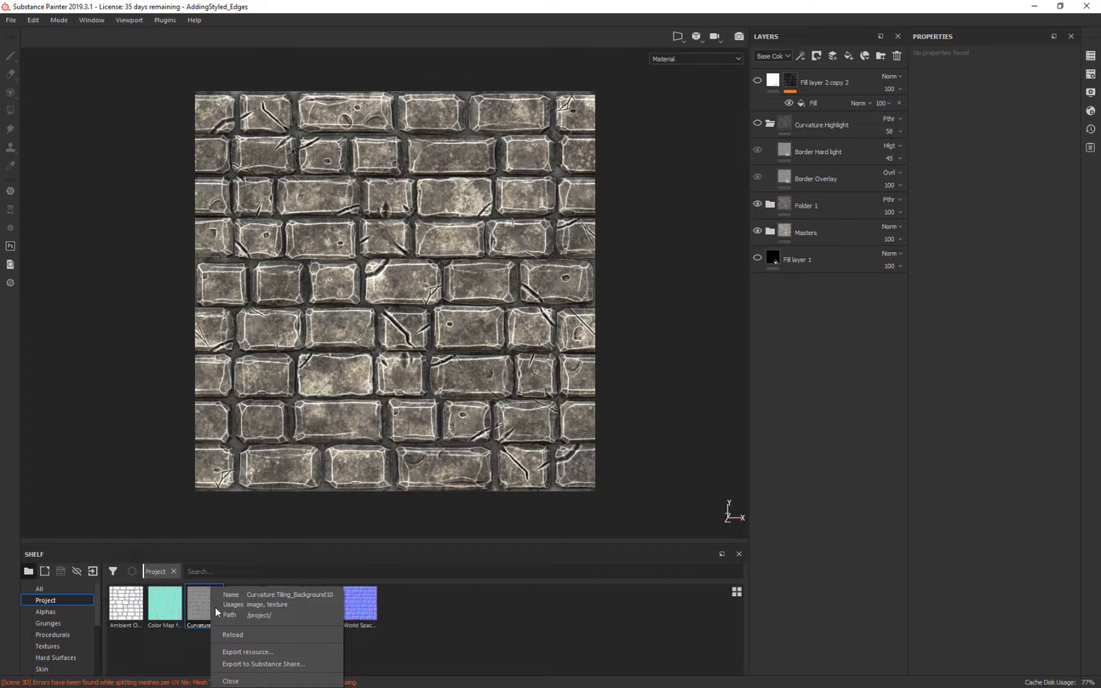
{"action": "left_click", "coordinate": [258, 653]}
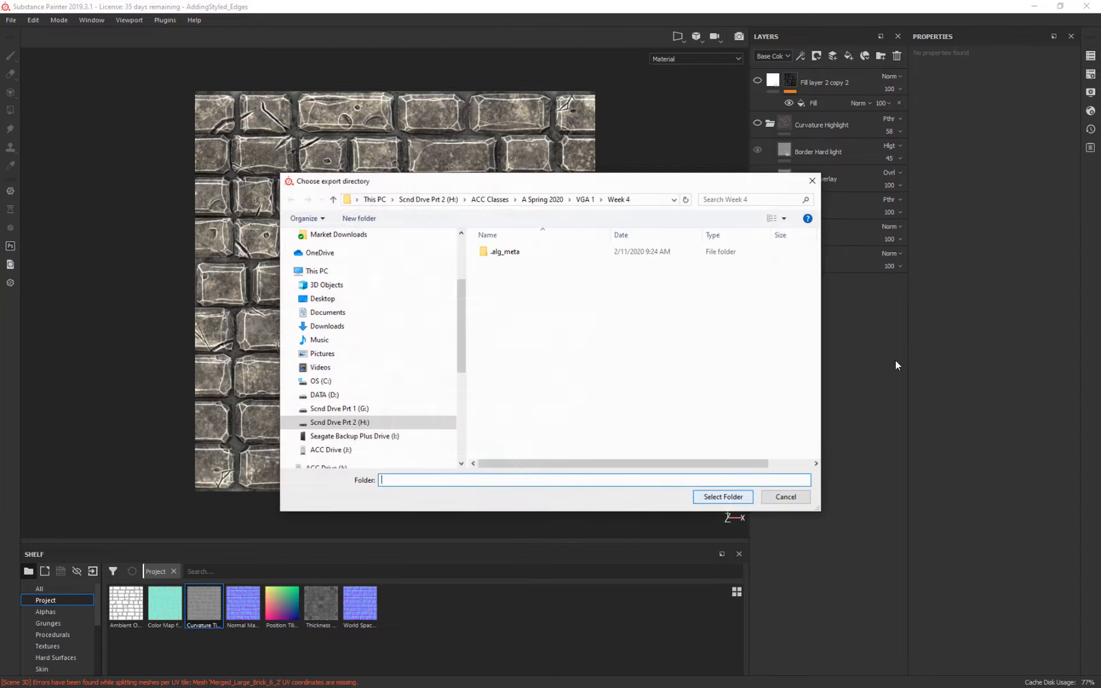
{"action": "left_click", "coordinate": [786, 497]}
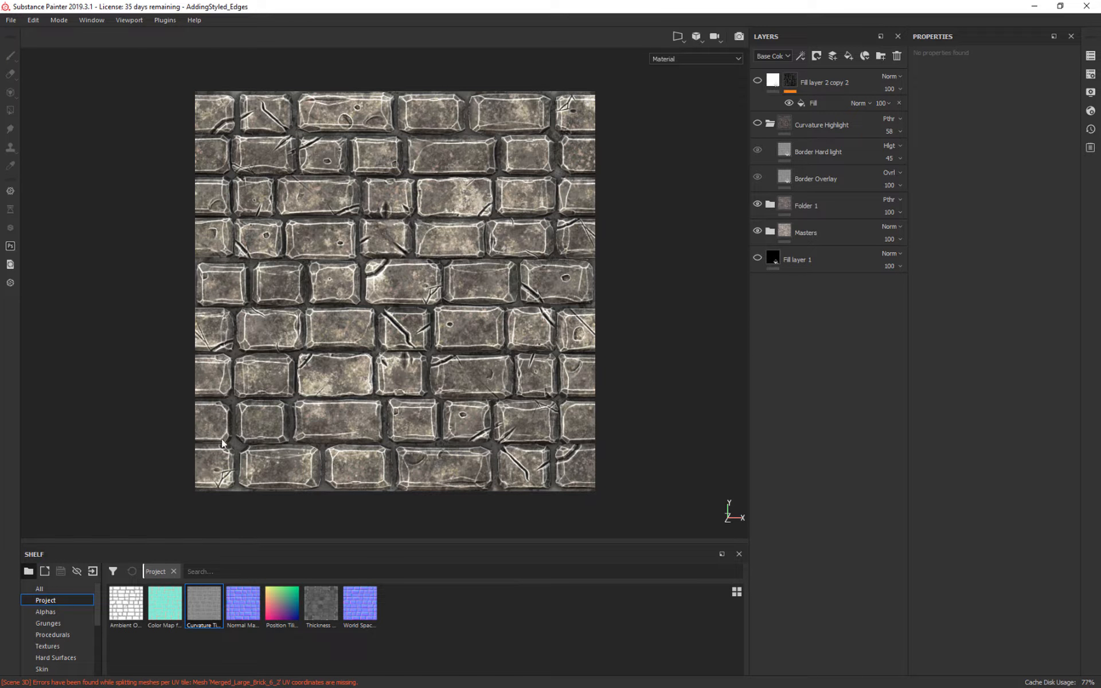
Switch to Photoshop and apply a Levels adjustment to Curvature Tiling_Background10.png with the black input level at 136.
{"action": "key", "text": "alt+Tab"}
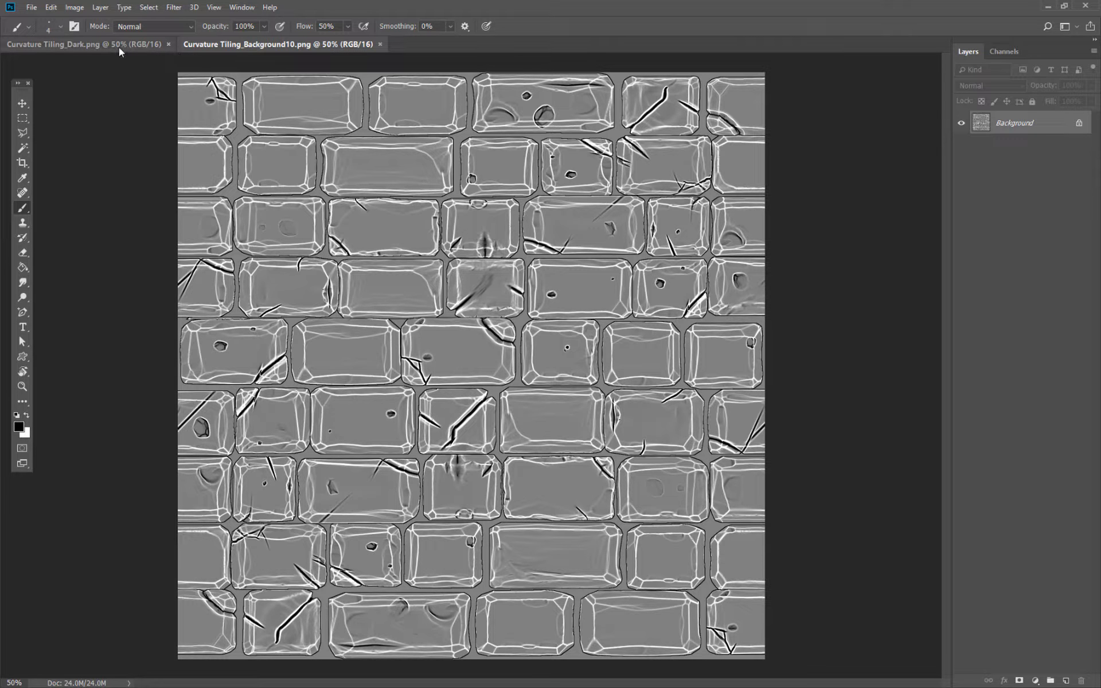
{"action": "left_click", "coordinate": [86, 44]}
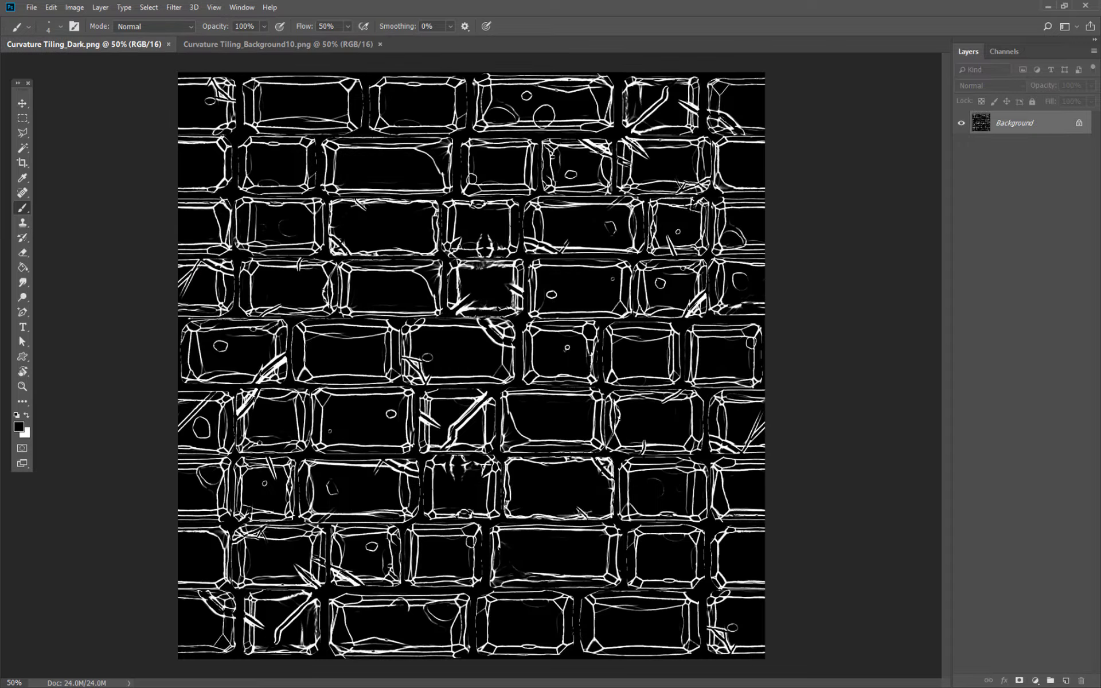
{"action": "left_click", "coordinate": [256, 45]}
{"action": "key", "text": "ctrl+l"}
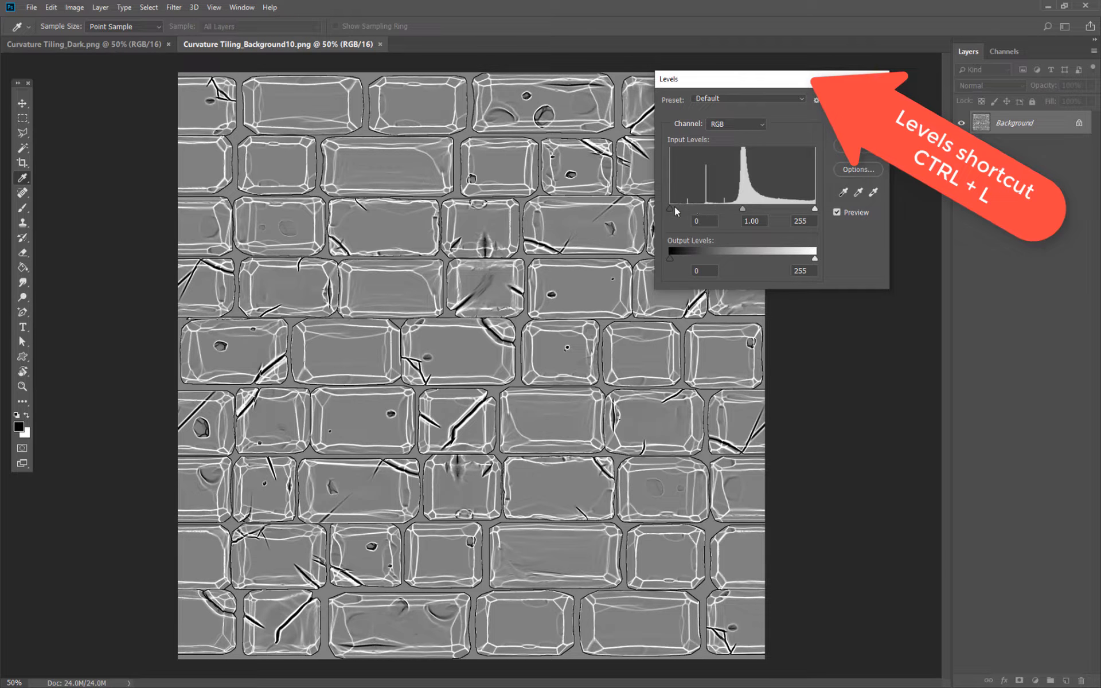
{"action": "left_click_drag", "start_coordinate": [674, 211], "coordinate": [826, 189]}
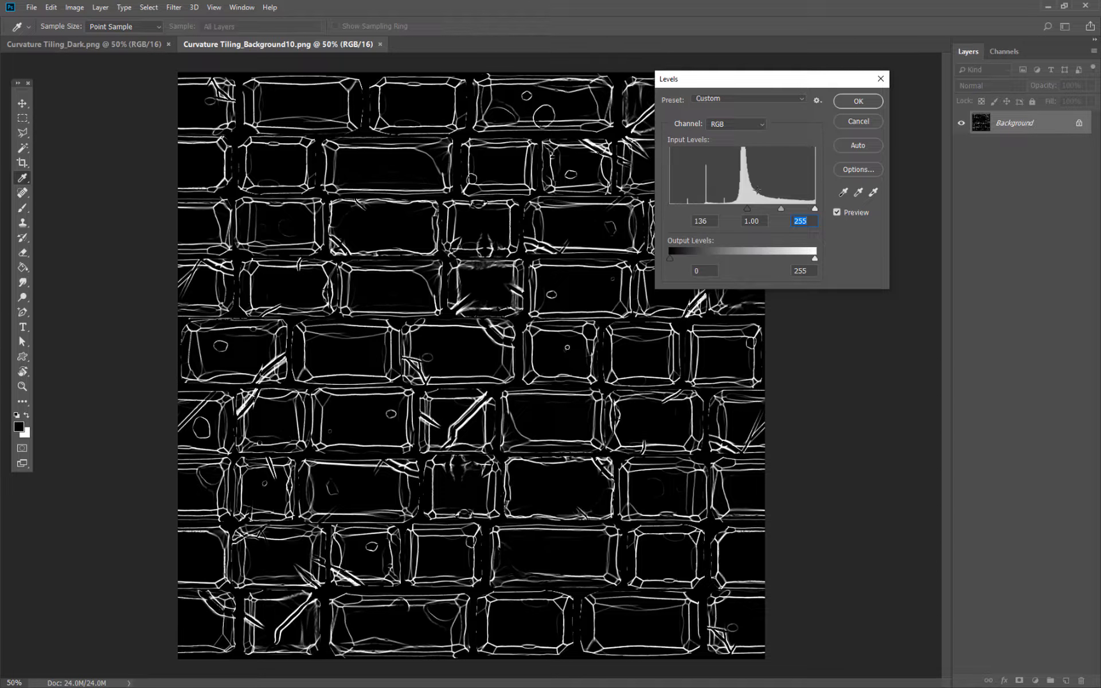
{"action": "mouse_move", "coordinate": [748, 210]}
{"action": "left_mouse_down"}
{"action": "mouse_move", "coordinate": [735, 211]}
{"action": "mouse_move", "coordinate": [748, 211]}
{"action": "left_mouse_up"}
{"action": "left_click", "coordinate": [856, 105]}
Apply a second Levels adjustment to Curvature Tiling_Background10.png with the white input level at 171.
{"action": "key", "text": "ctrl+l"}
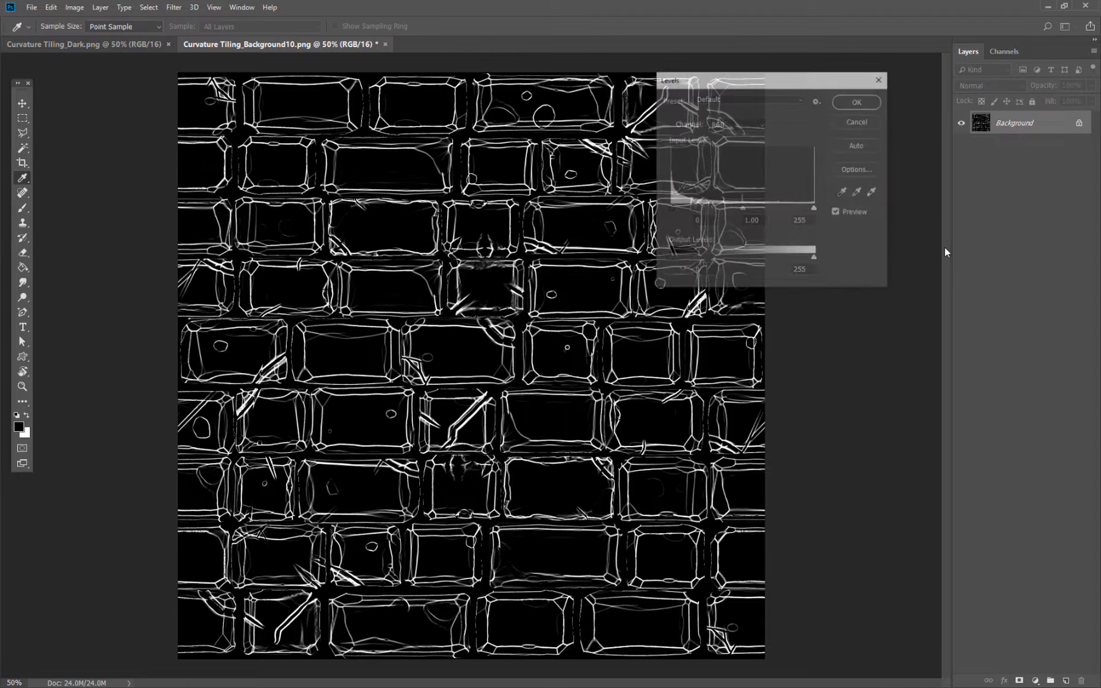
{"action": "left_click_drag", "start_coordinate": [817, 210], "coordinate": [767, 216]}
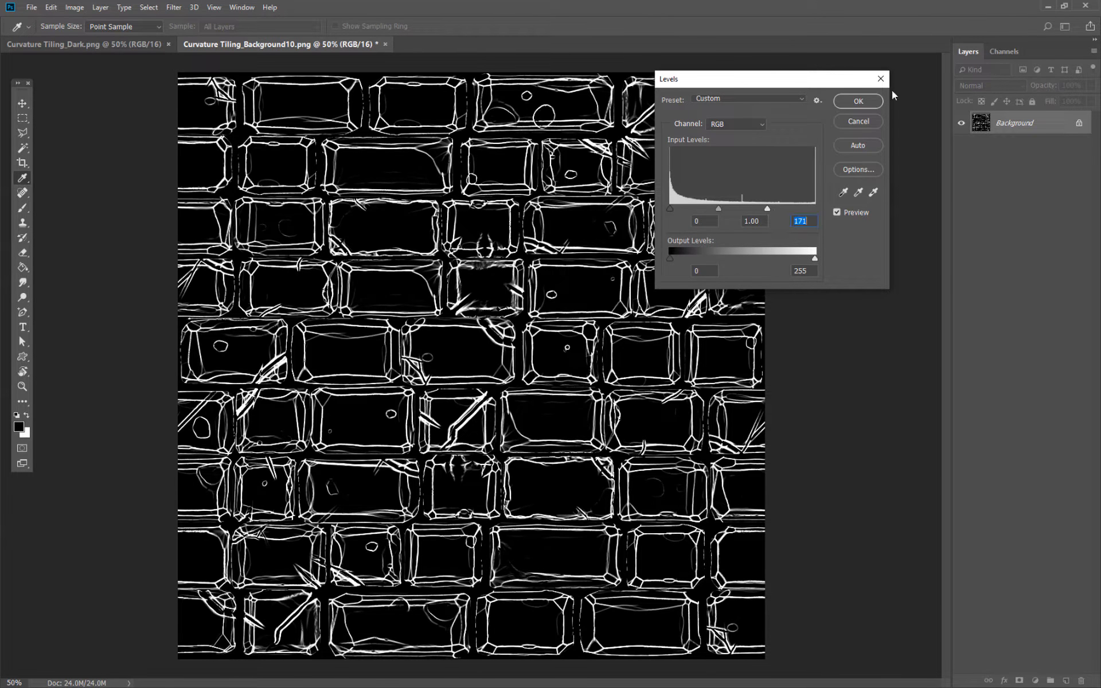
{"action": "left_click", "coordinate": [860, 102]}
Compare the adjusted curvature image with Curvature Tiling_Dark.png and switch back to Substance Painter.
{"action": "left_click", "coordinate": [131, 45]}
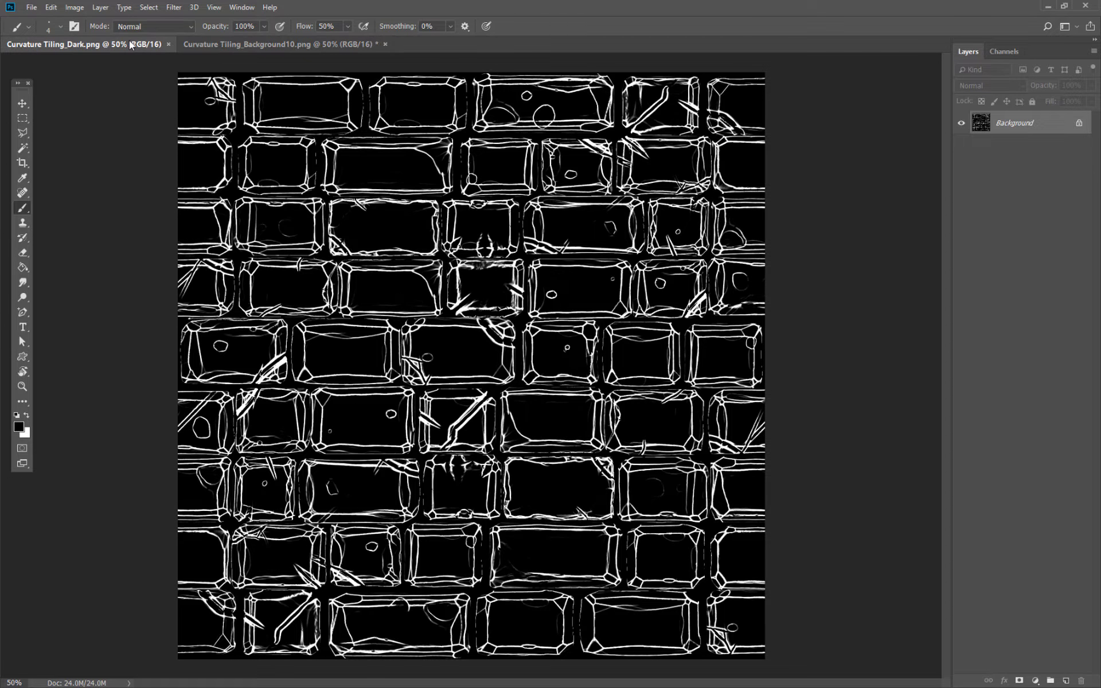
{"action": "left_click", "coordinate": [236, 44]}
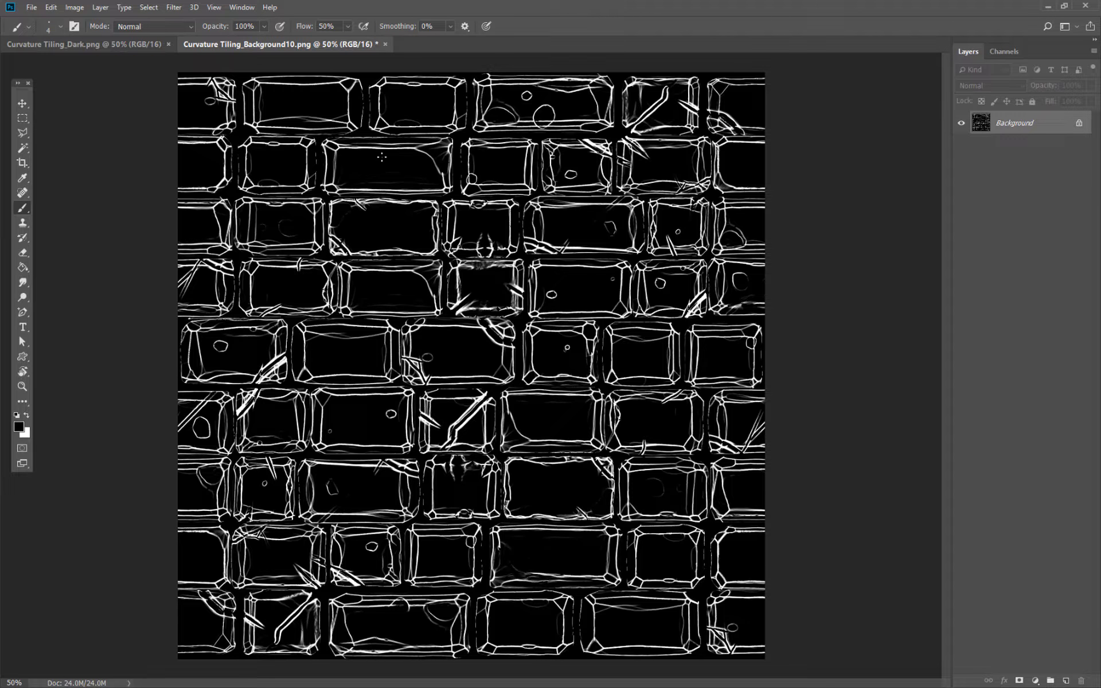
{"action": "left_click", "coordinate": [131, 46]}
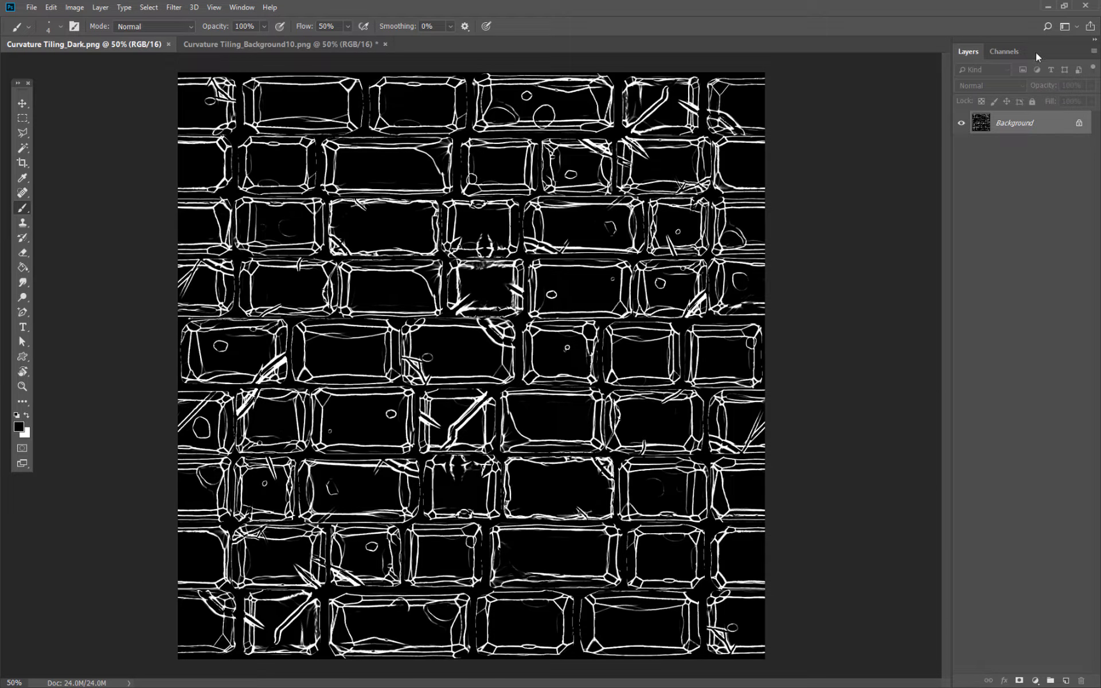
{"action": "left_click", "coordinate": [1048, 6]}
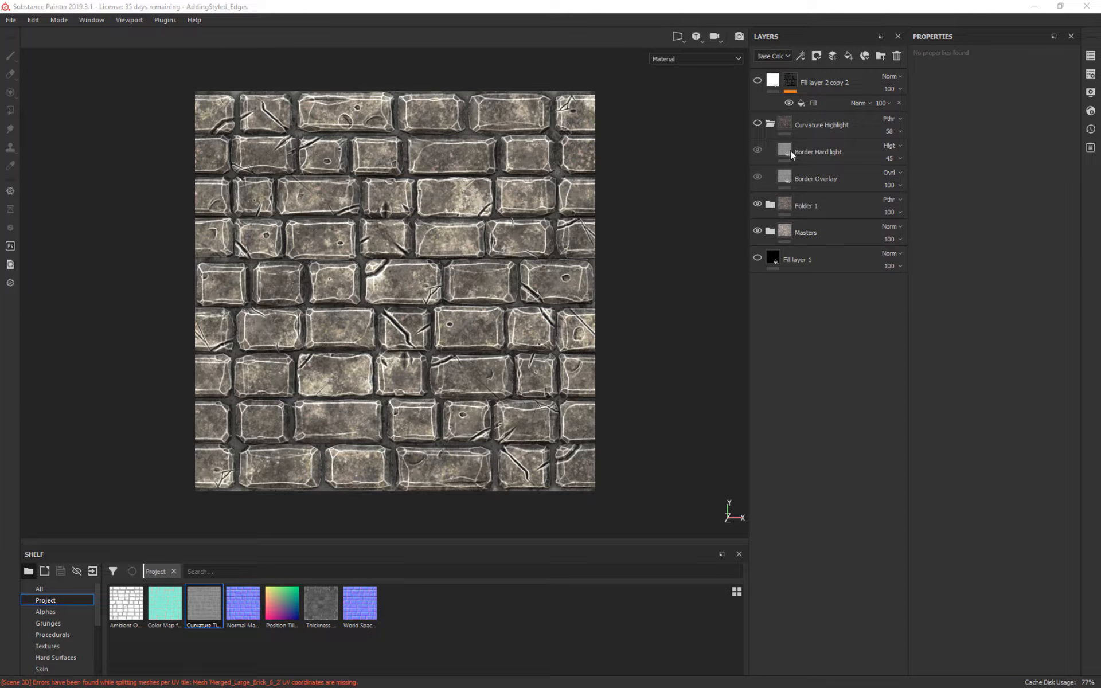
Add a fill layer above Fill layer 2 copy 2 and keep only its color channel enabled.
{"action": "left_click", "coordinate": [792, 83]}
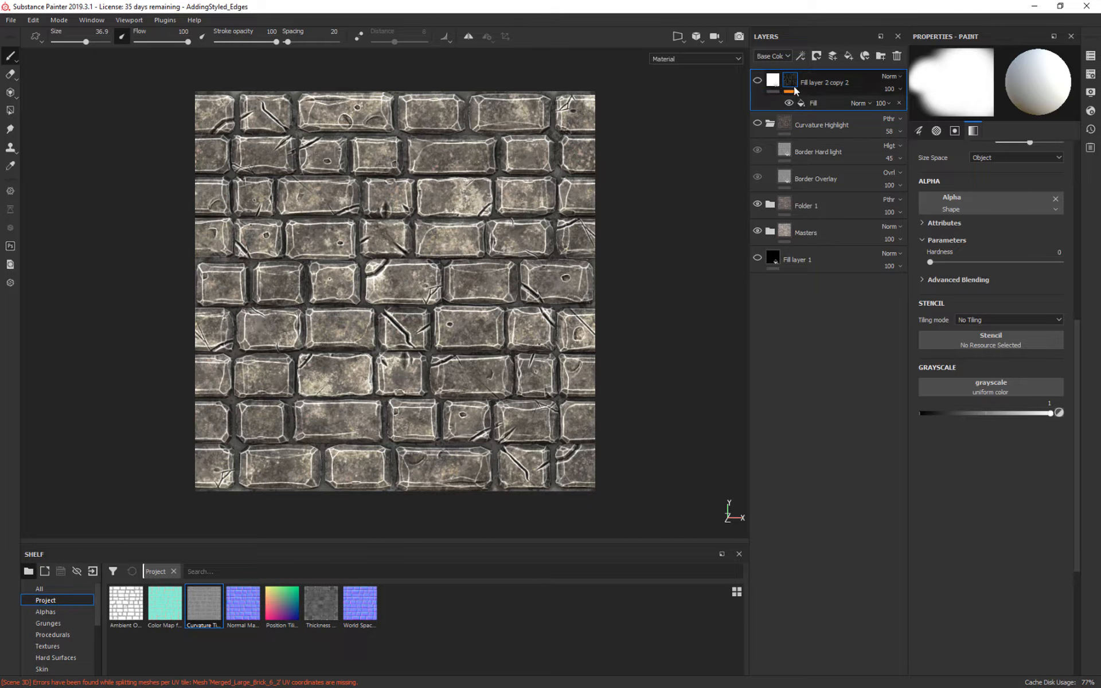
{"action": "mouse_move", "coordinate": [775, 81]}
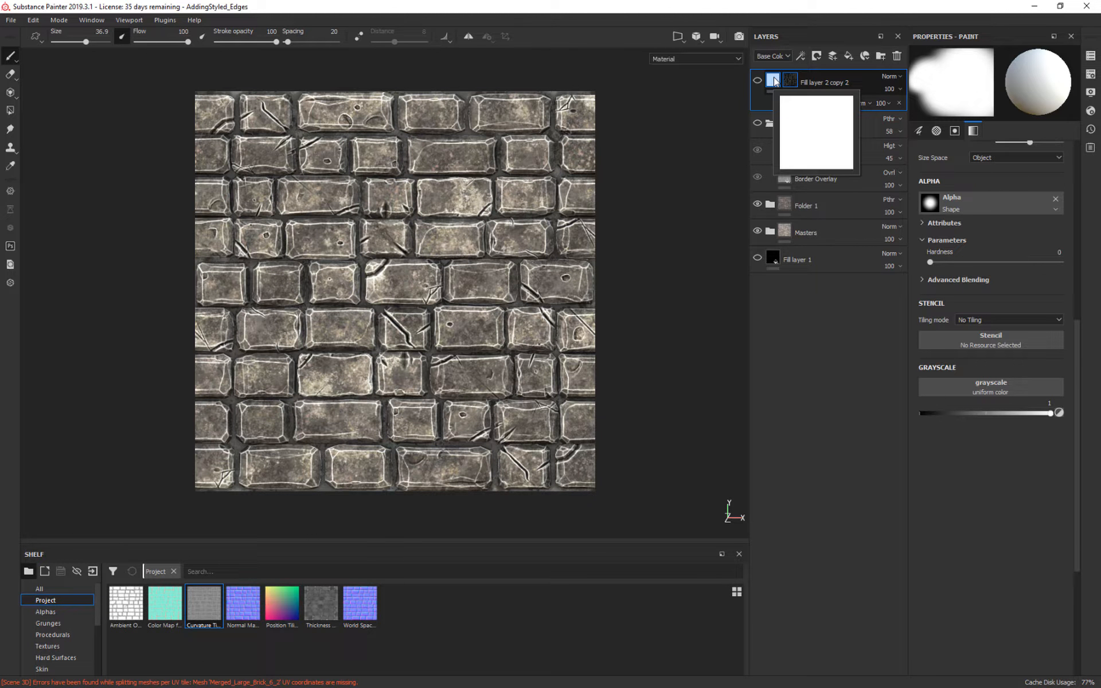
{"action": "left_click", "coordinate": [849, 58]}
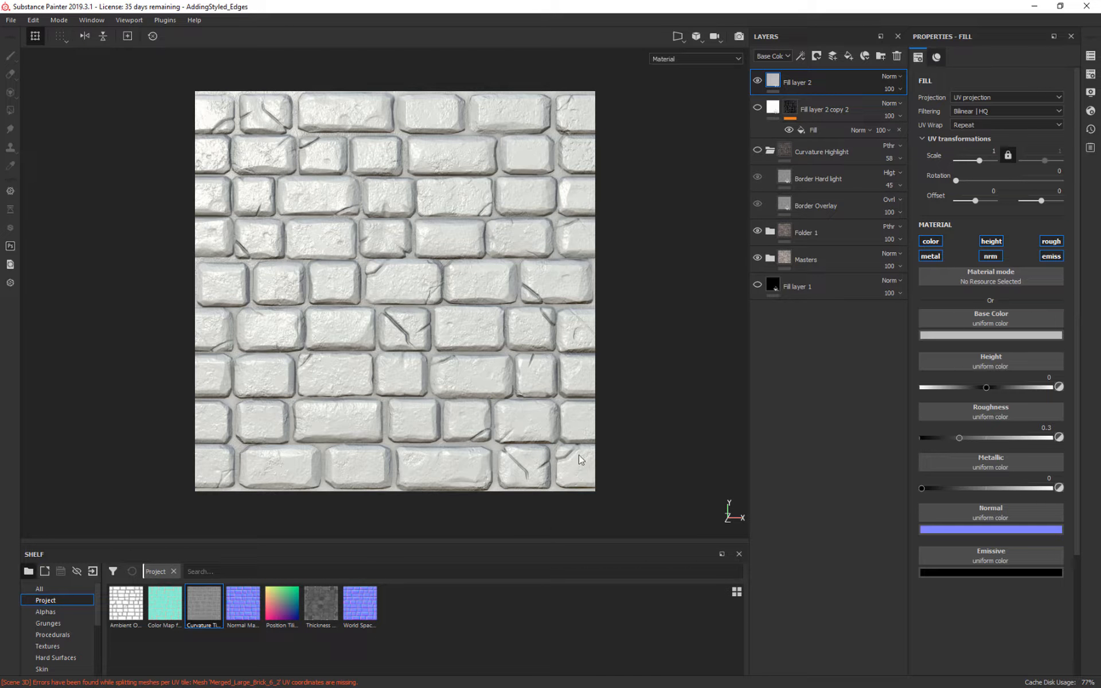
{"action": "left_click", "coordinate": [990, 256]}
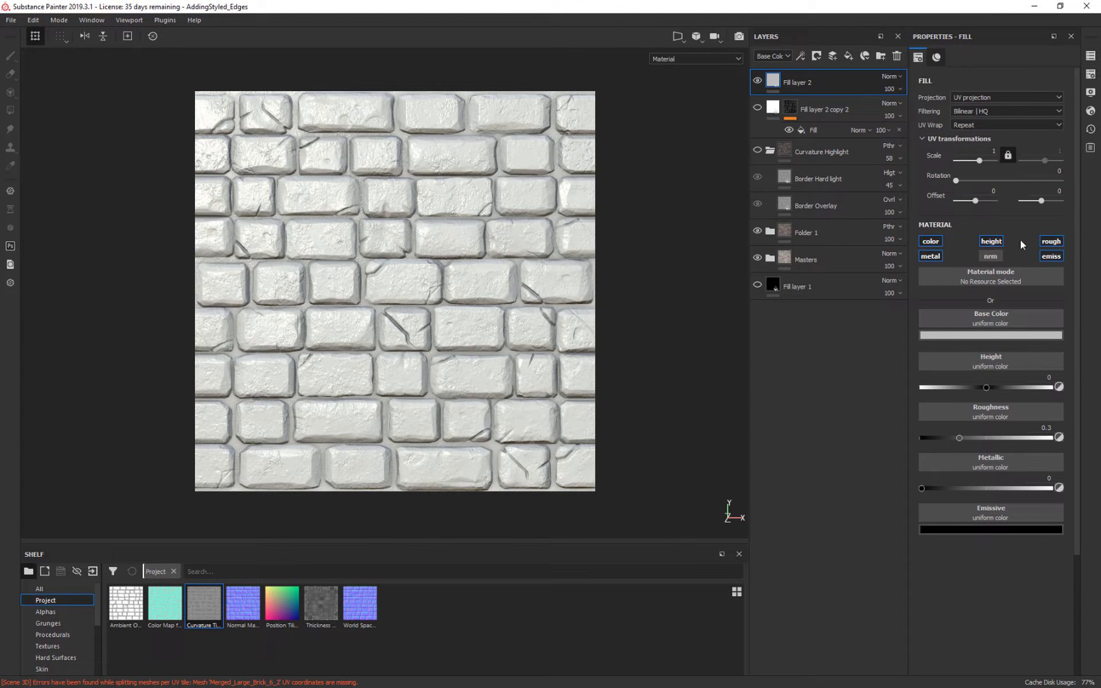
{"action": "left_click", "coordinate": [1051, 241]}
{"action": "left_click", "coordinate": [1052, 257]}
{"action": "left_click", "coordinate": [992, 241]}
{"action": "left_click", "coordinate": [931, 256]}
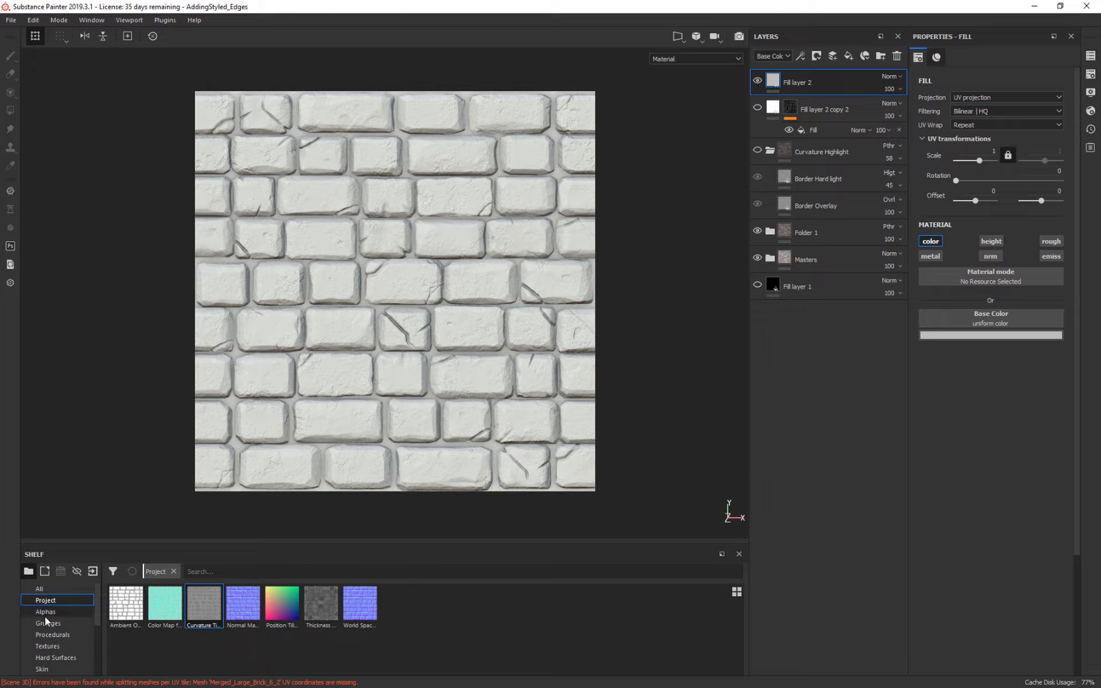
Try Curvature Tiling_Dark as the new fill layer's base color with Multiply and Lighten blending, and delete that layer.
{"action": "left_click", "coordinate": [51, 646]}
{"action": "left_click_drag", "start_coordinate": [314, 590], "coordinate": [967, 322]}
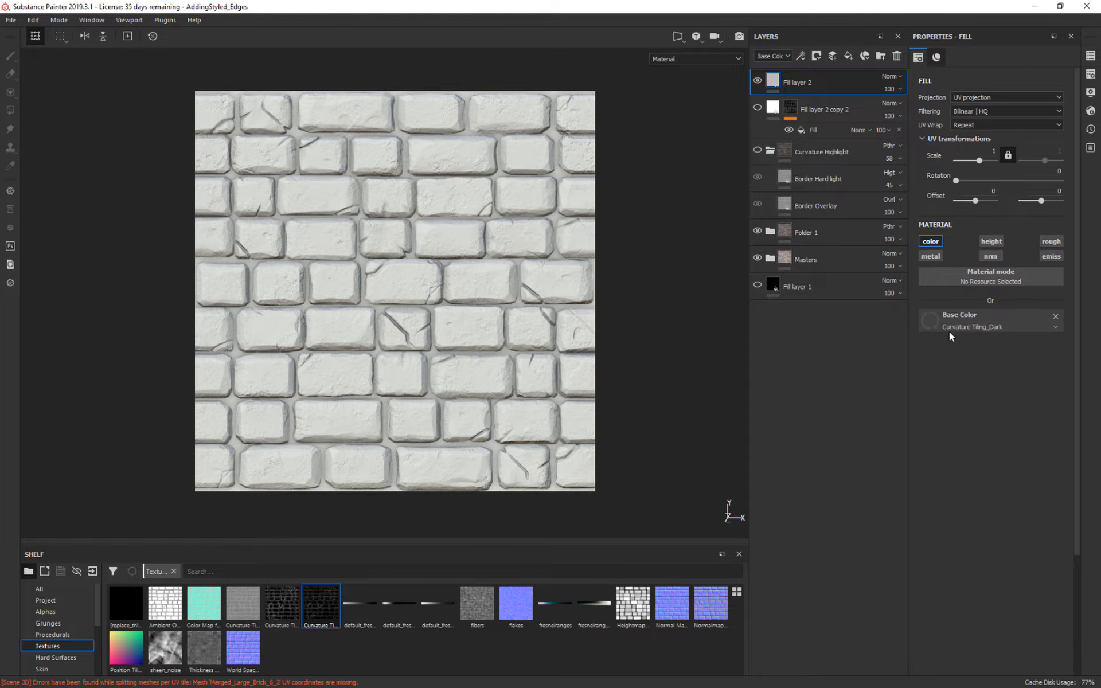
{"action": "left_click", "coordinate": [890, 76]}
{"action": "left_click", "coordinate": [899, 133]}
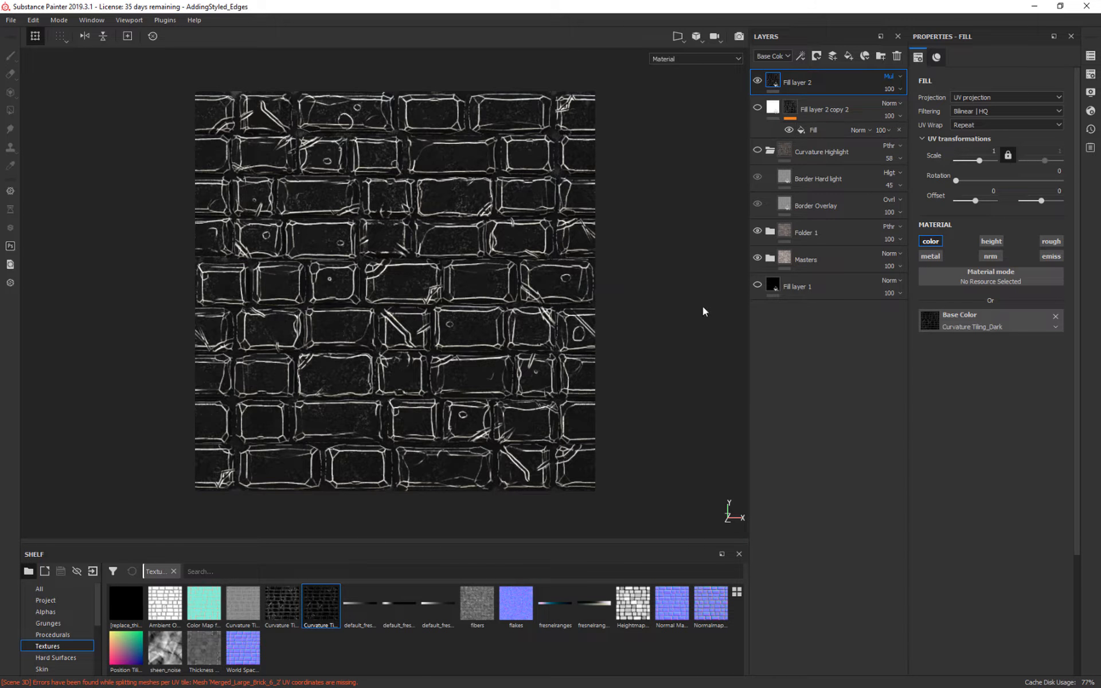
{"action": "left_click", "coordinate": [890, 76]}
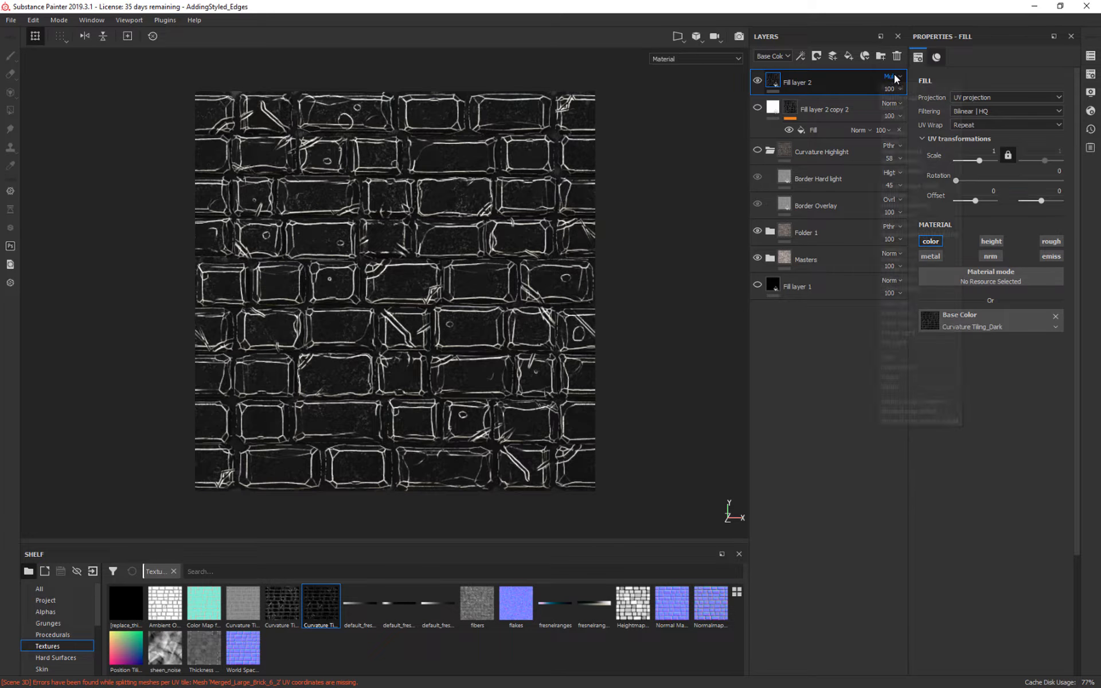
{"action": "left_click", "coordinate": [899, 170]}
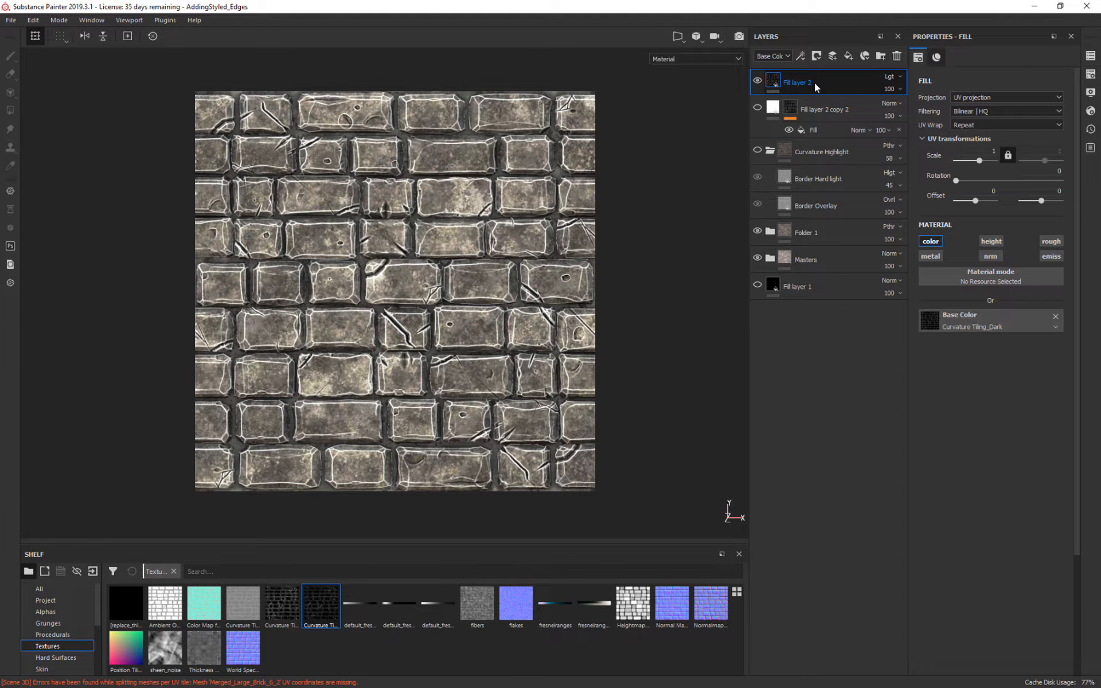
{"action": "key", "text": "Delete"}
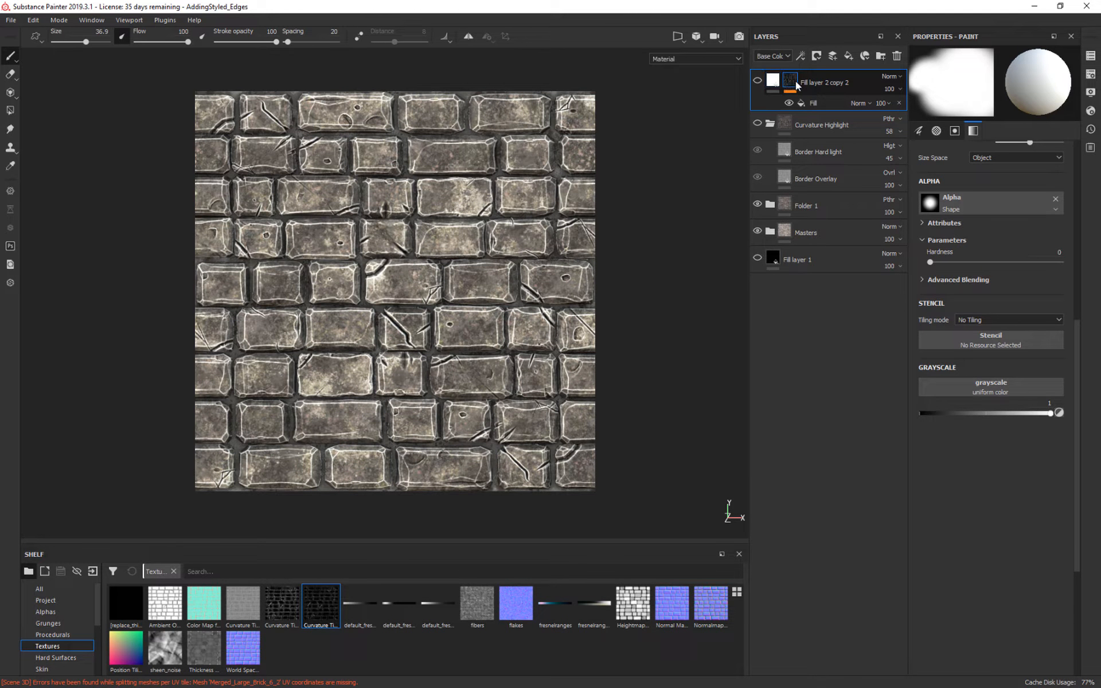
Show Fill layer 2 copy 2 and replace its mask with a bitmap mask using the Curvature Tiling_Dark texture.
{"action": "right_click", "coordinate": [792, 81]}
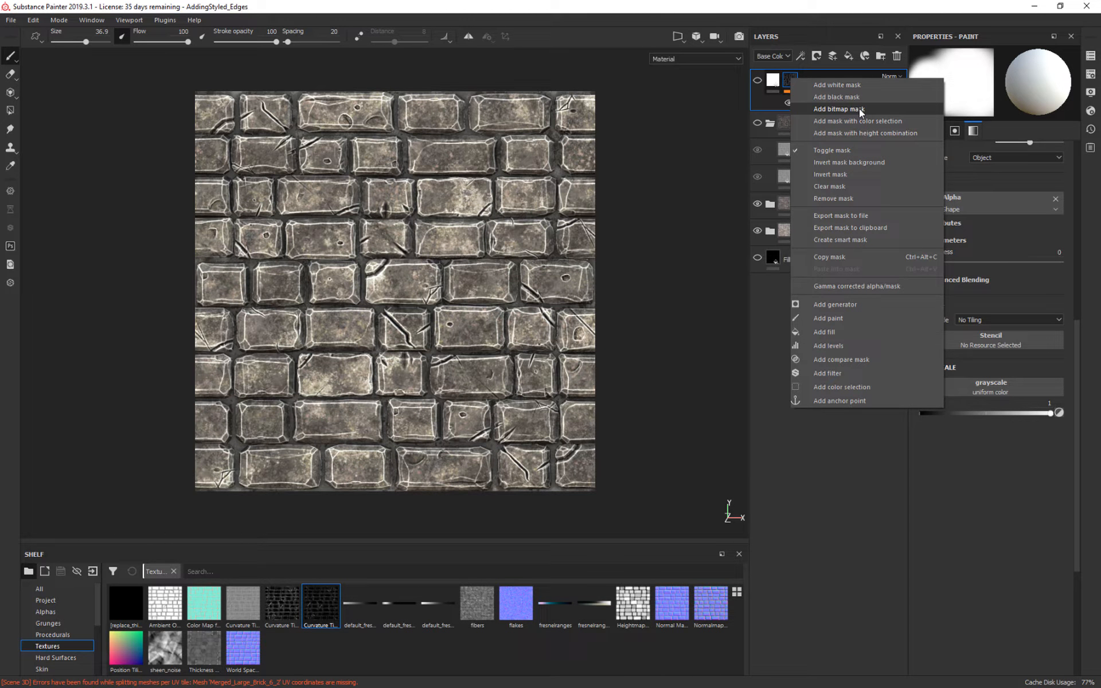
{"action": "left_click", "coordinate": [838, 199]}
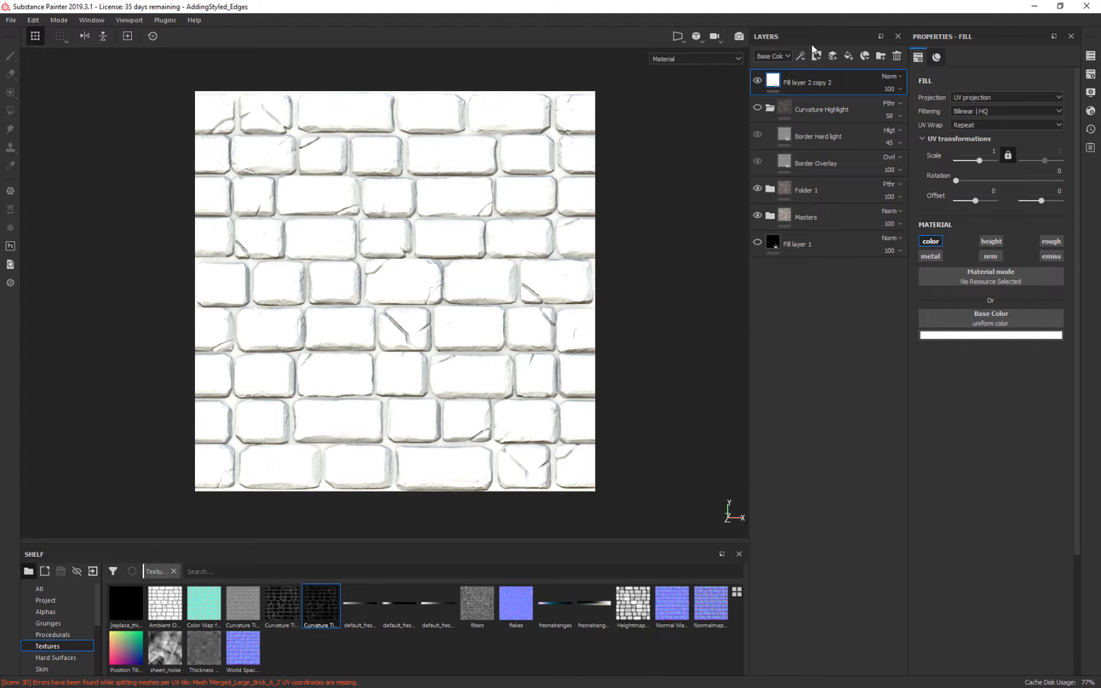
{"action": "left_click", "coordinate": [819, 59]}
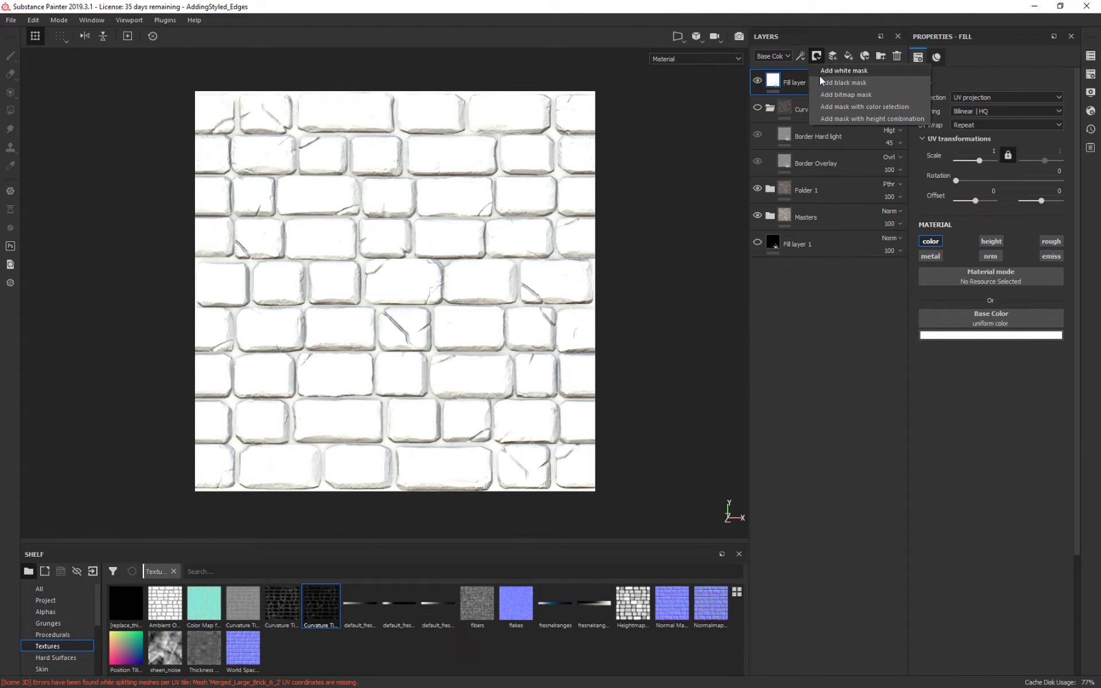
{"action": "left_click", "coordinate": [829, 96]}
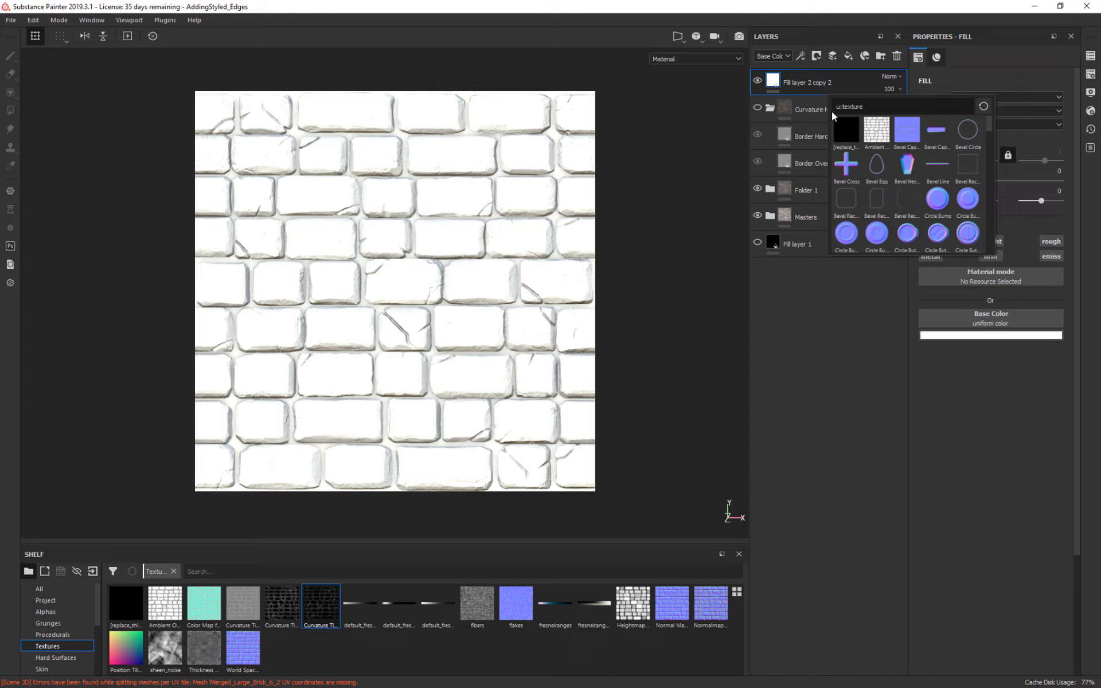
{"action": "scroll", "coordinate": [955, 156], "scroll_direction": "down", "scroll_amount": 3}
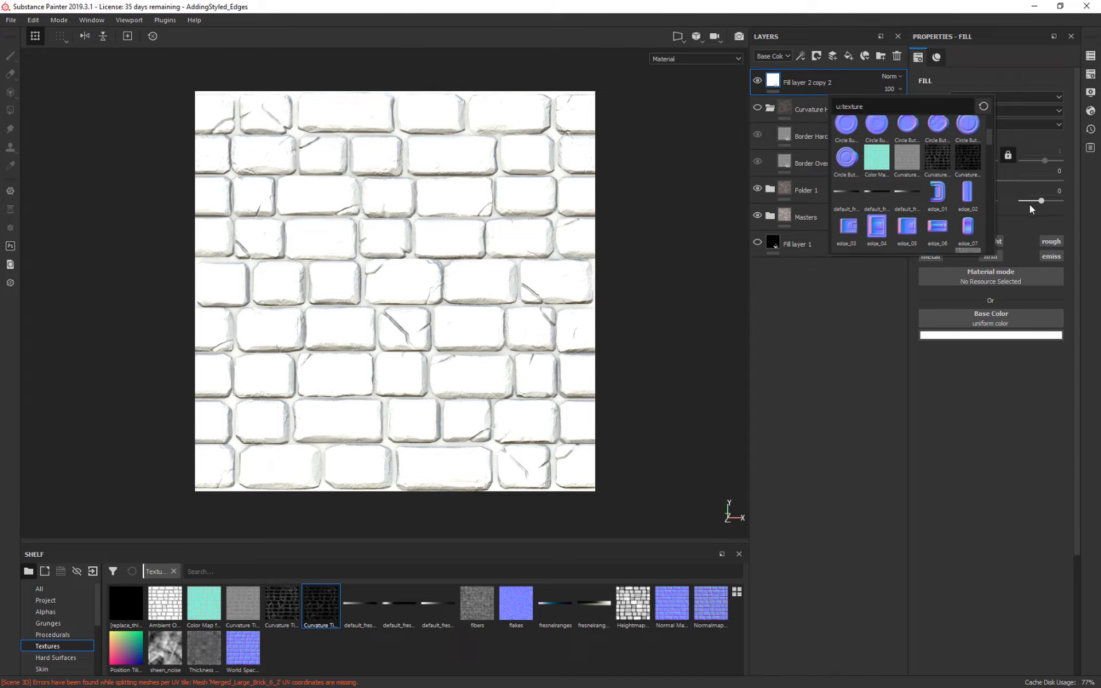
{"action": "left_click", "coordinate": [964, 153]}
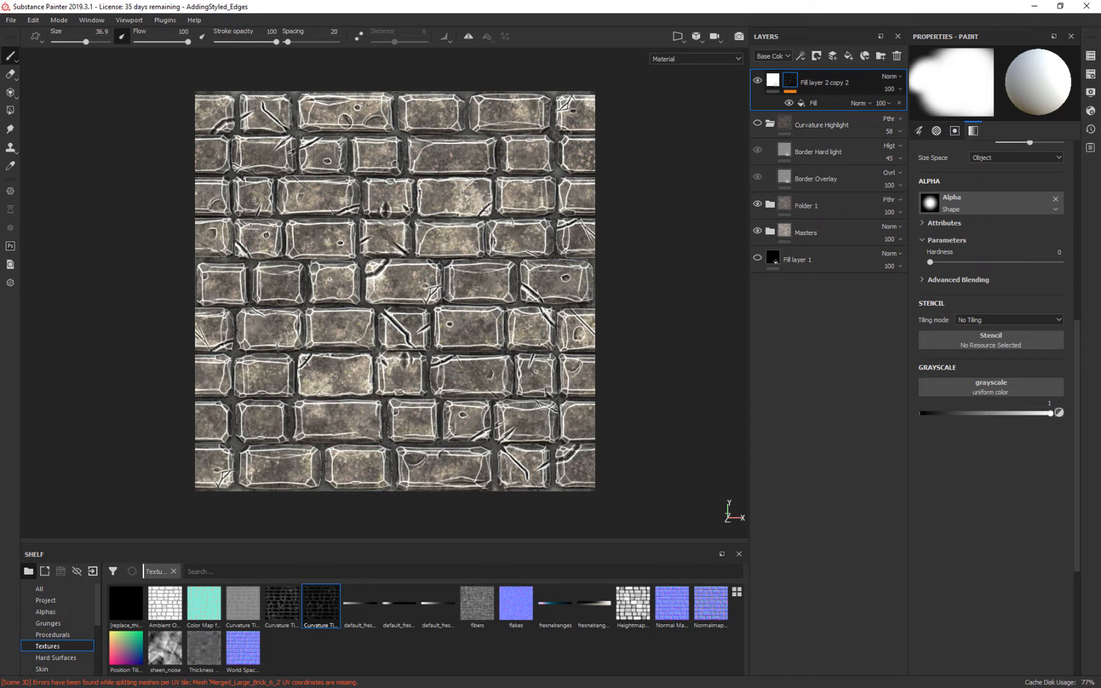
Show the Curvature Highlight folder and compare the wall with Fill layer 2 copy 2 off and on.
{"action": "left_click", "coordinate": [757, 80]}
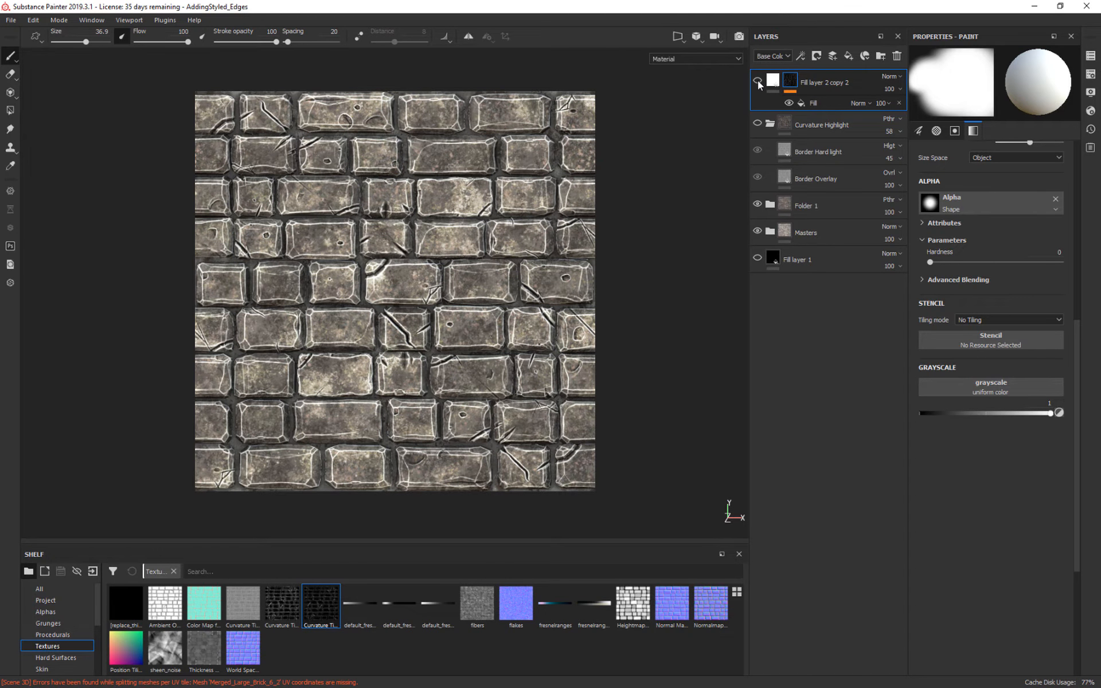
{"action": "left_click", "coordinate": [757, 80]}
{"action": "left_click", "coordinate": [758, 123]}
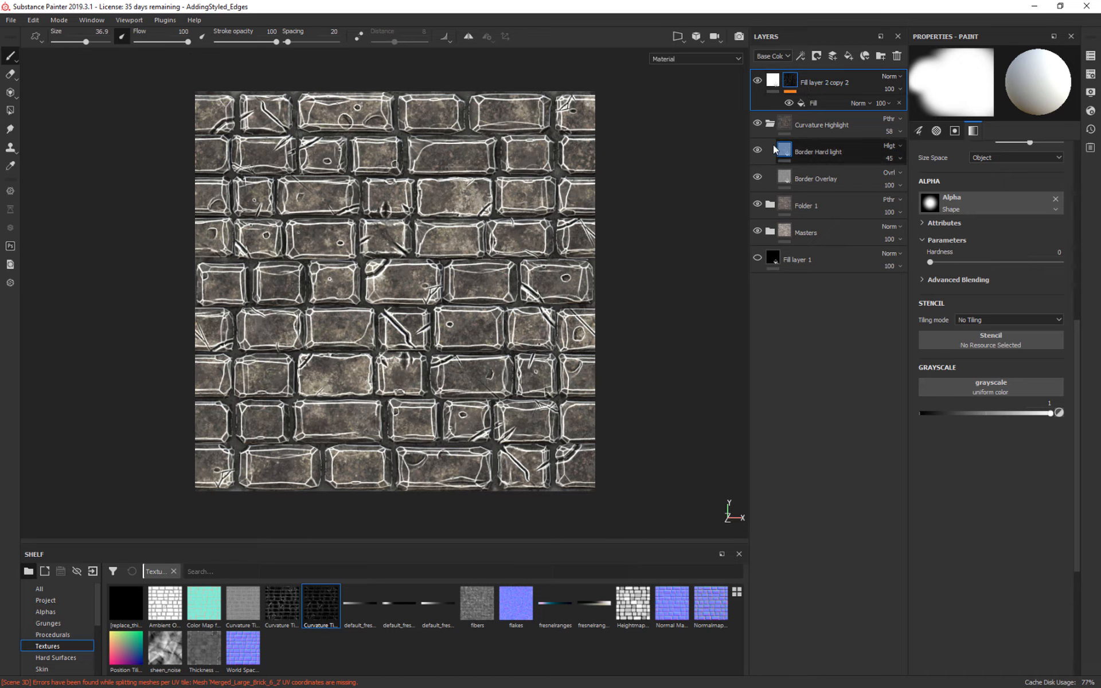
{"action": "left_click", "coordinate": [757, 81]}
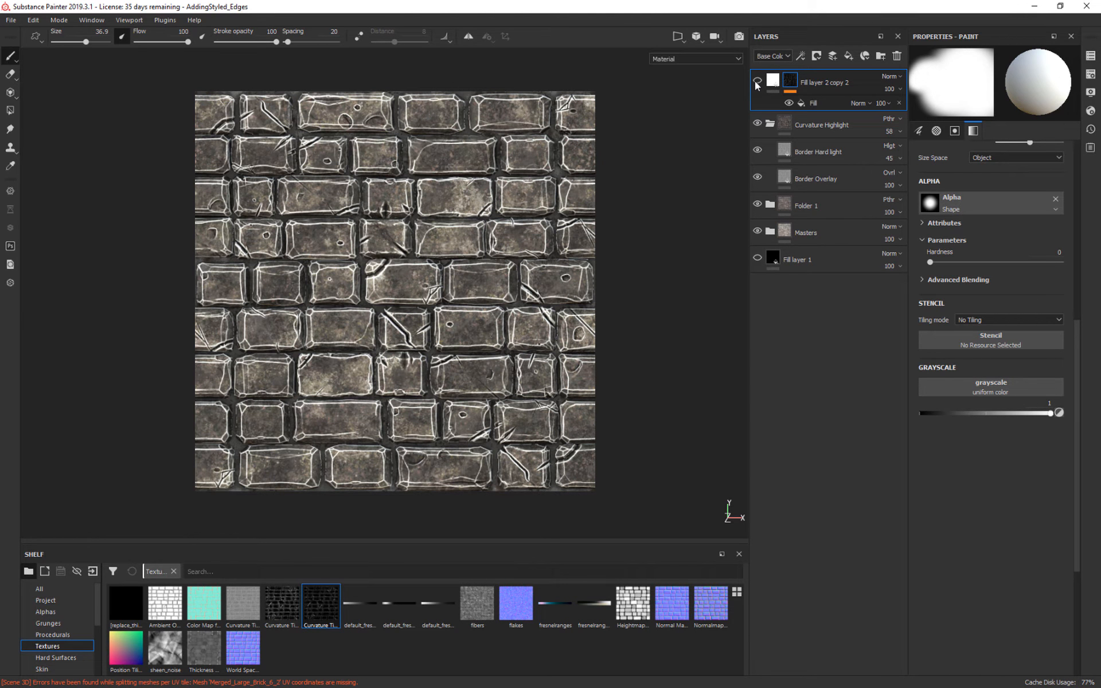
{"action": "left_click", "coordinate": [758, 81]}
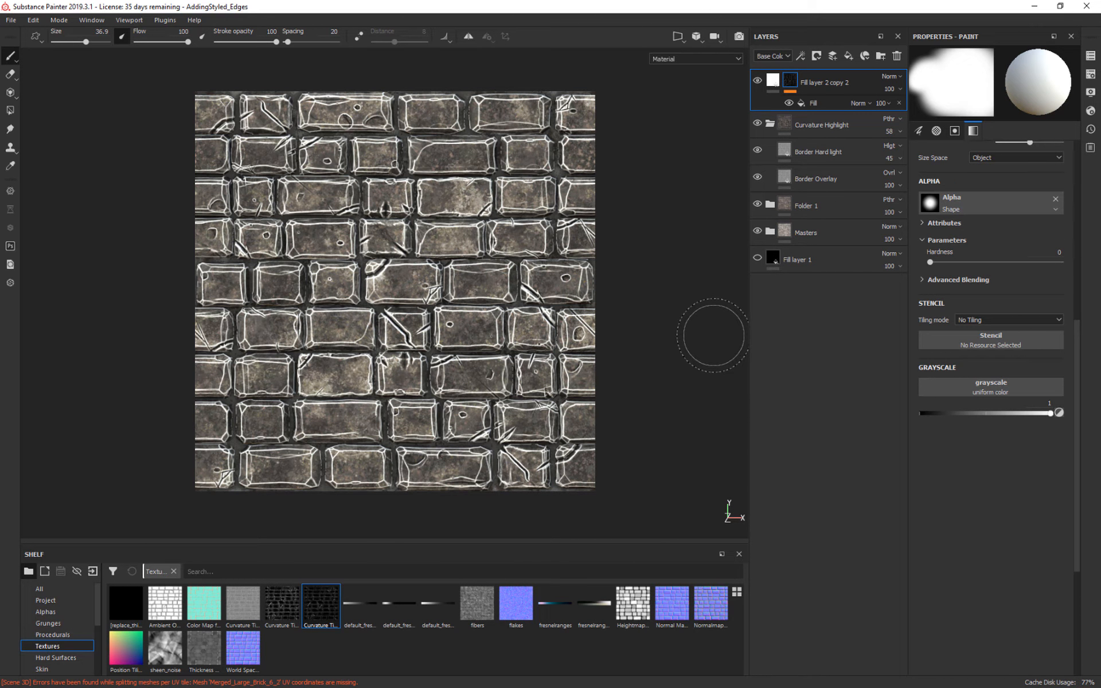
{"action": "left_click_drag", "start_coordinate": [705, 317], "coordinate": [701, 275], "text": "alt"}
{"action": "right_click_drag", "start_coordinate": [700, 275], "coordinate": [681, 206], "text": "alt"}
{"action": "right_click_drag", "start_coordinate": [681, 207], "coordinate": [698, 405], "text": "alt"}
{"action": "mouse_move", "coordinate": [694, 396]}
{"action": "left_mouse_down", "text": "alt"}
{"action": "mouse_move", "coordinate": [674, 315]}
{"action": "mouse_move", "coordinate": [695, 351]}
{"action": "left_mouse_up", "text": "alt"}
{"action": "middle_click_drag", "start_coordinate": [695, 351], "coordinate": [699, 290], "text": "alt"}
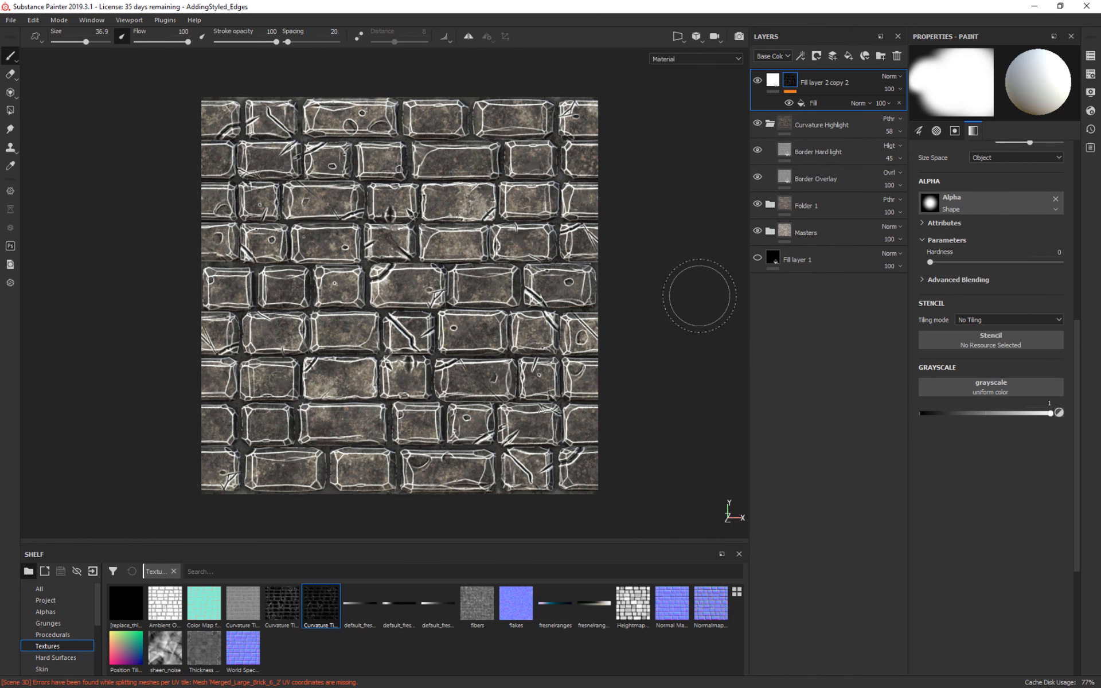